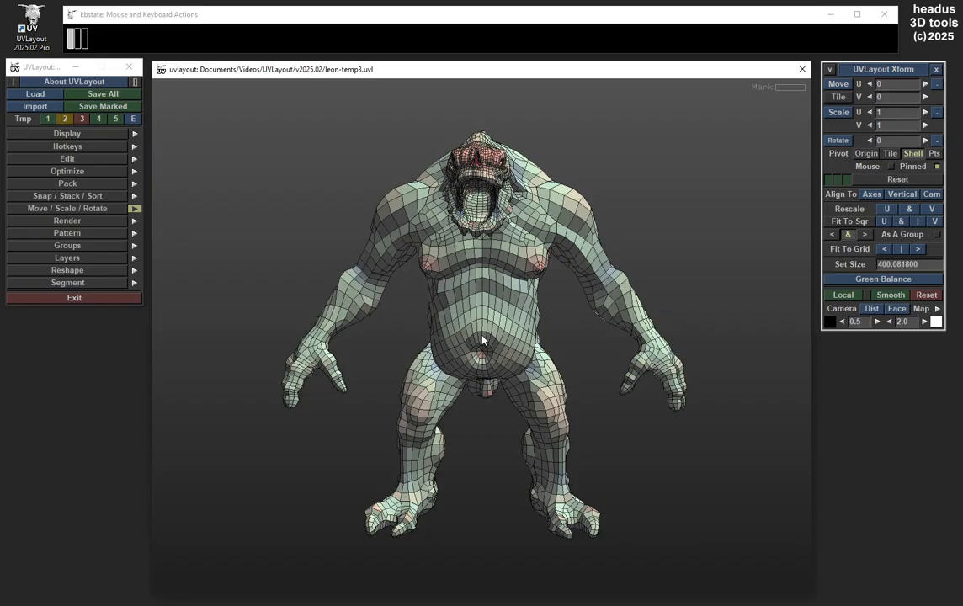
- Show the three shells close up in the UV view, select them all and rotate them slightly together
middle_click_drag(575, 425, 558, 346)
scroll(564, 380, "up", 8)
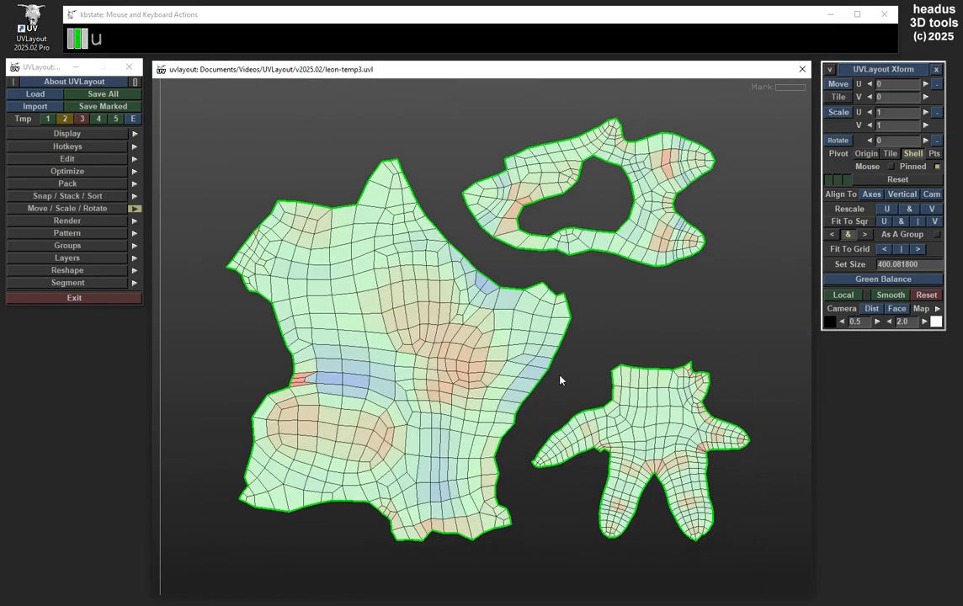
middle_click_drag(595, 311, 595, 311)
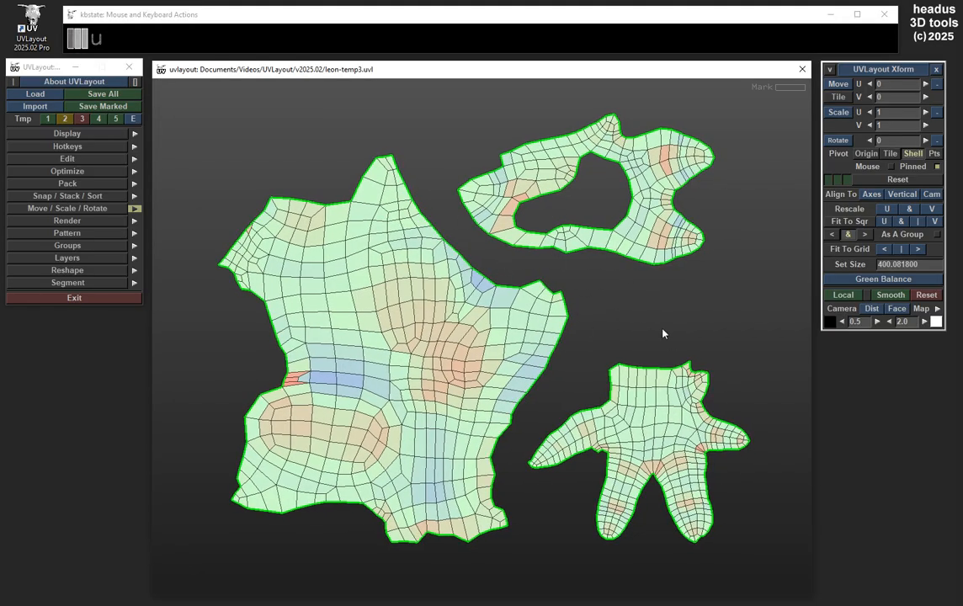
left_click(644, 390)
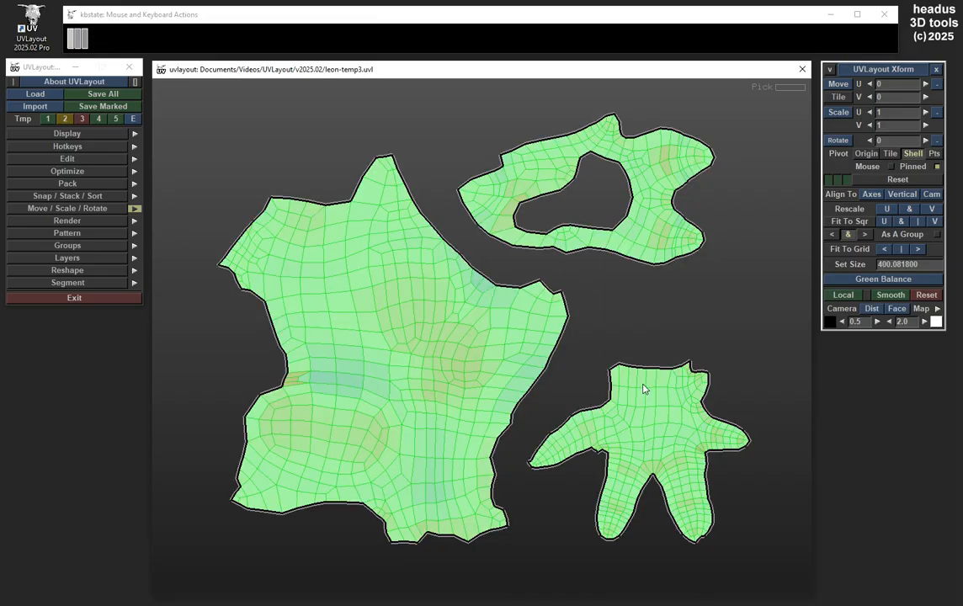
mouse_move(664, 421)
left_mouse_down()
mouse_move(604, 437)
mouse_move(671, 419)
mouse_move(602, 393)
mouse_move(647, 438)
mouse_move(664, 427)
mouse_move(662, 435)
mouse_move(528, 365)
mouse_move(662, 413)
mouse_move(636, 423)
left_mouse_up()
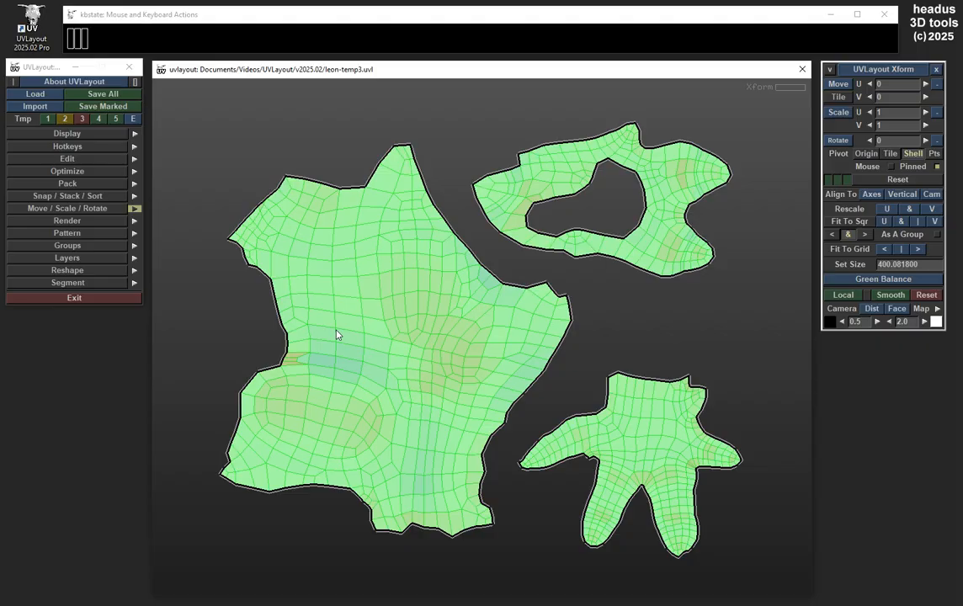
- Try rotating the three selected shells about a pinned point on the large shell, and clear the pin and selection
key("p")
left_click_drag(638, 429, 554, 404)
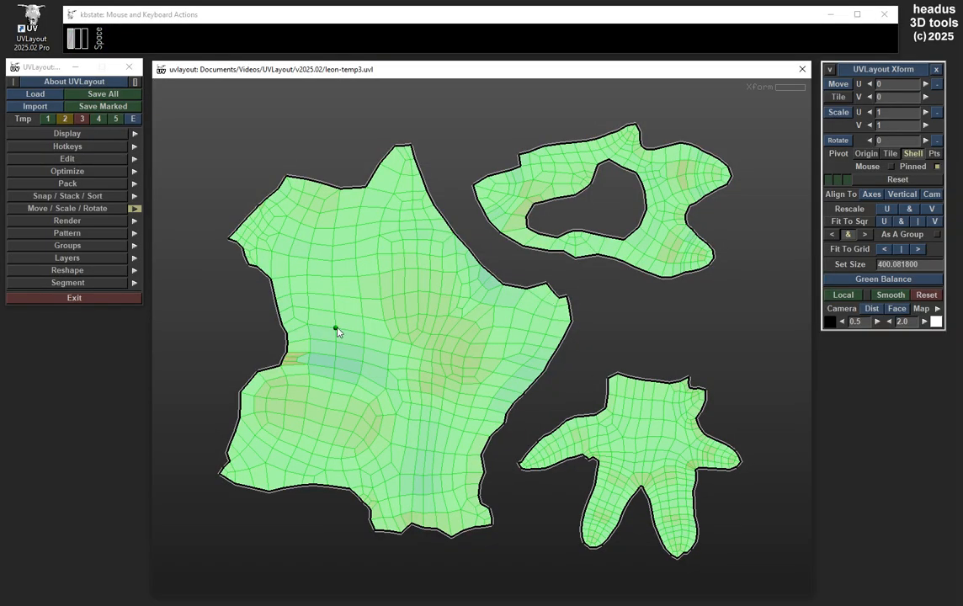
key("p")
left_click(670, 336)
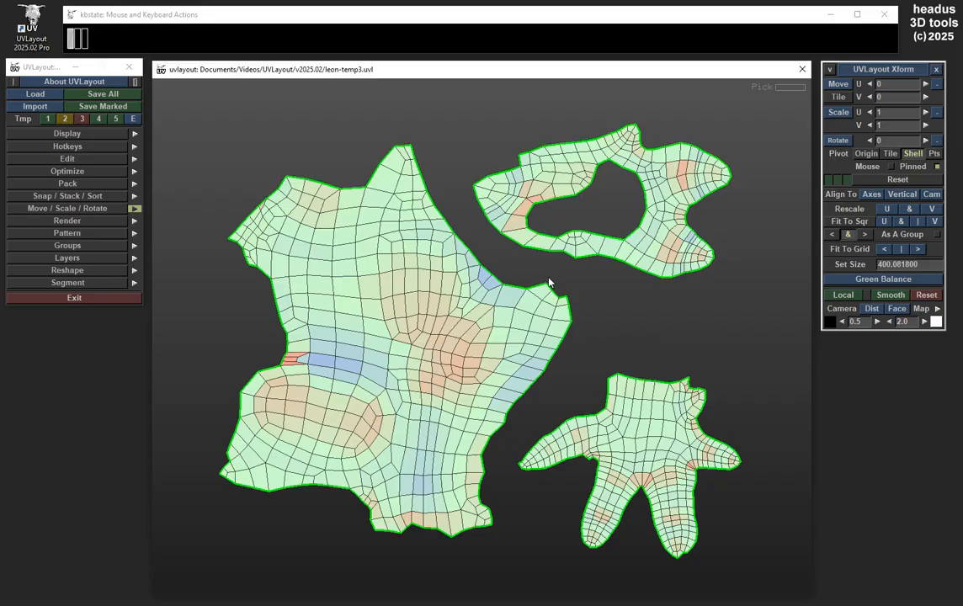
- Cut the small corner polygon off the large shell, move it into the empty space and straighten it into a rectangle
scroll(511, 256, "up", 2)
right_click_drag(511, 256, 473, 329)
right_click_drag(541, 287, 493, 296)
right_click_drag(678, 401, 347, 296)
key("c")
key("c")
left_click_drag(337, 224, 621, 311)
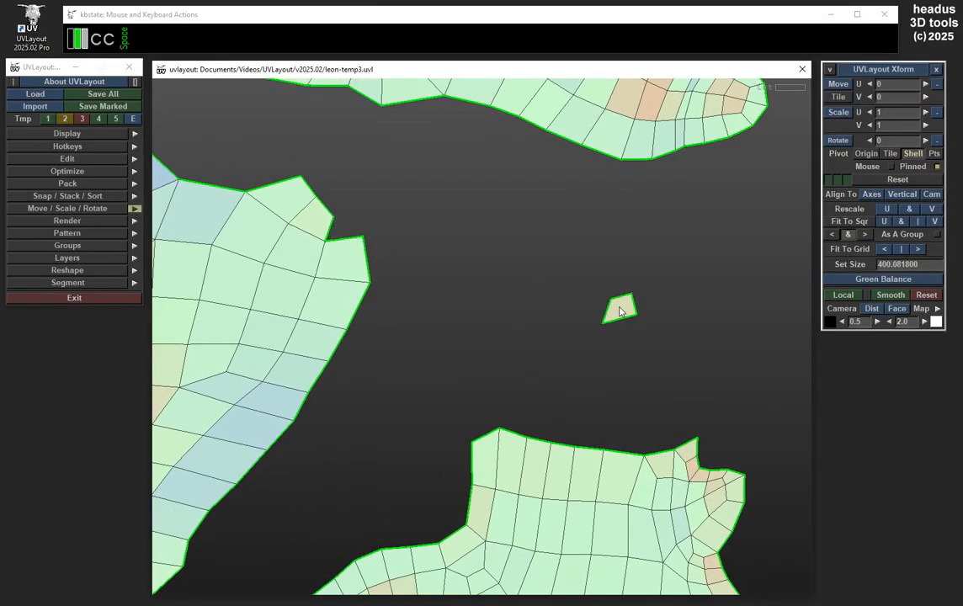
key("r")
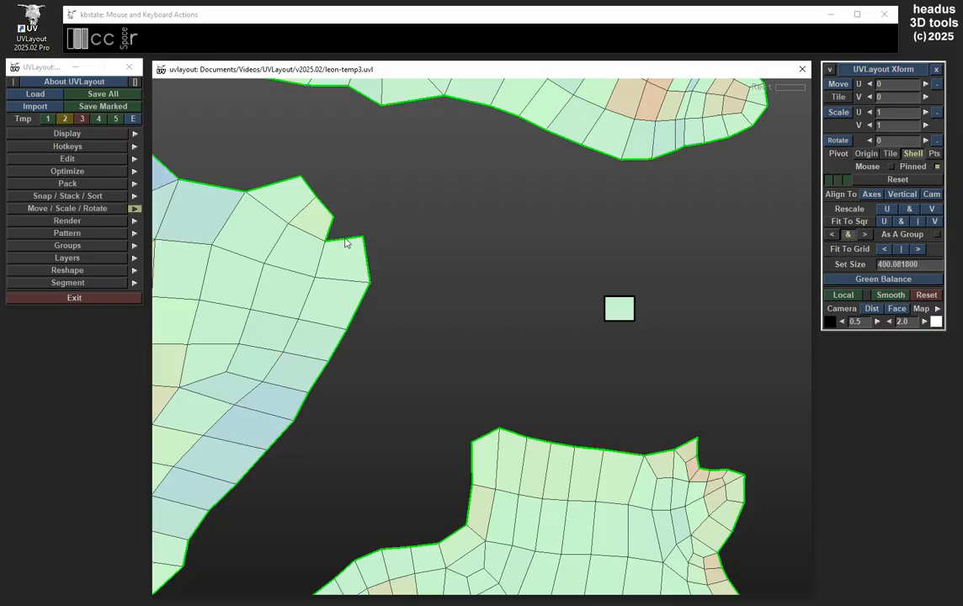
- Undo the straightening, moving and cutting of the large shell's corner polygon
scroll(308, 275, "down", 2)
middle_click_drag(315, 271, 374, 289)
right_click_drag(392, 293, 360, 294)
middle_click_drag(360, 294, 371, 298)
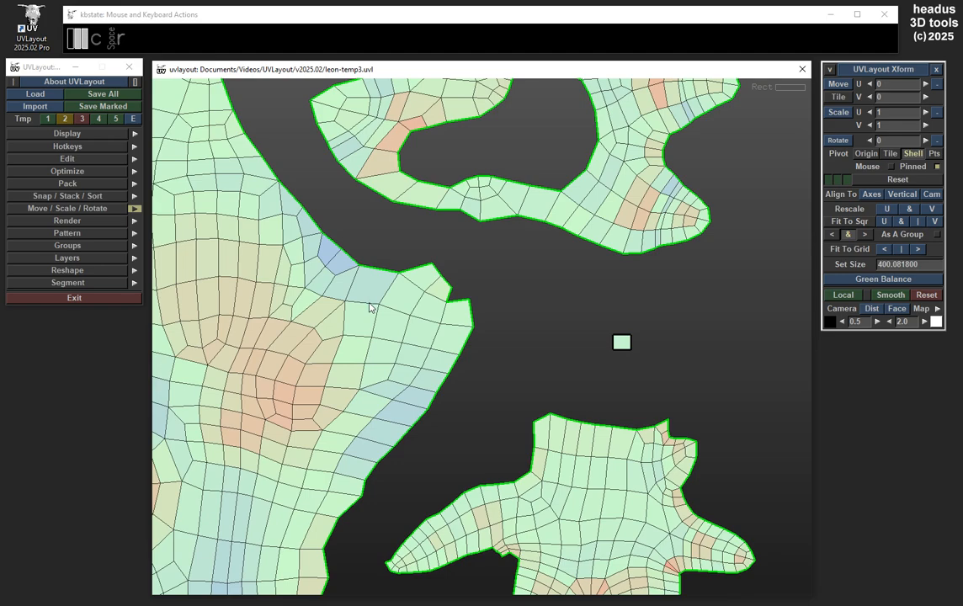
key("ctrl+z")
key("ctrl+z")
key("ctrl+z")
key("ctrl+z")
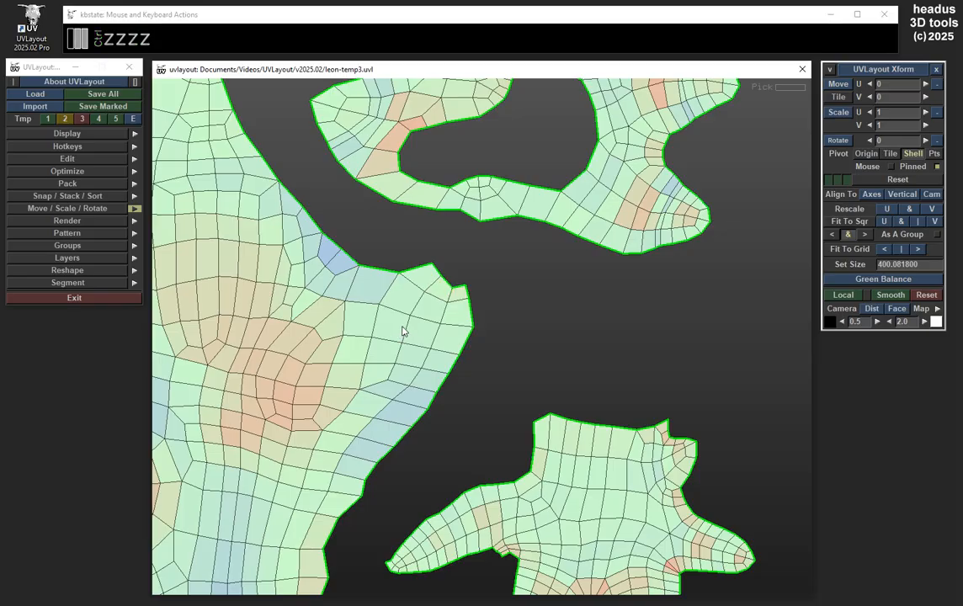
- Mark the small polygon at the upper corner tip of the large shell
right_click_drag(464, 298, 602, 327)
middle_click_drag(512, 304, 507, 341)
right_click_drag(507, 341, 540, 341)
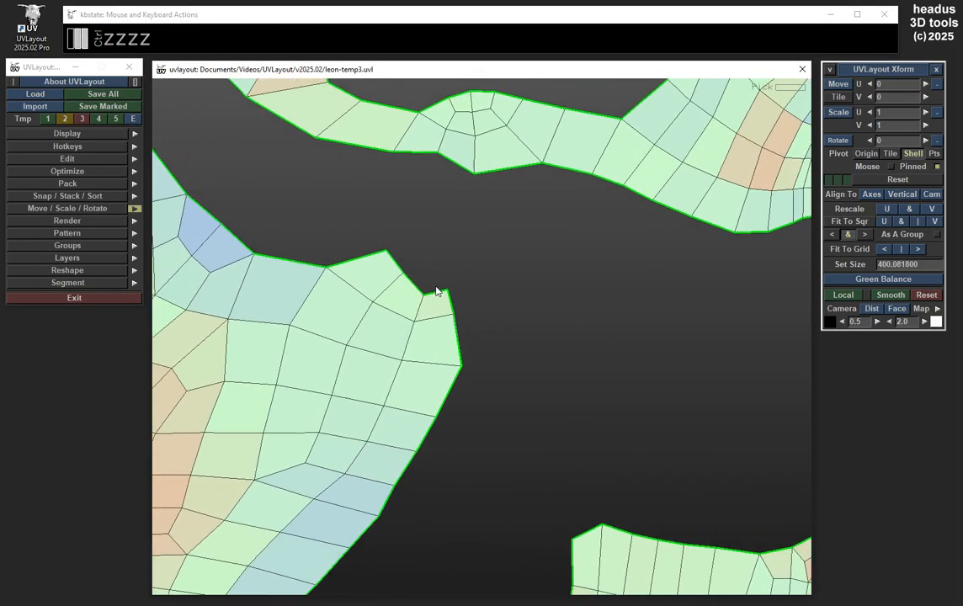
right_click_drag(440, 304, 475, 322)
middle_click_drag(475, 323, 479, 349)
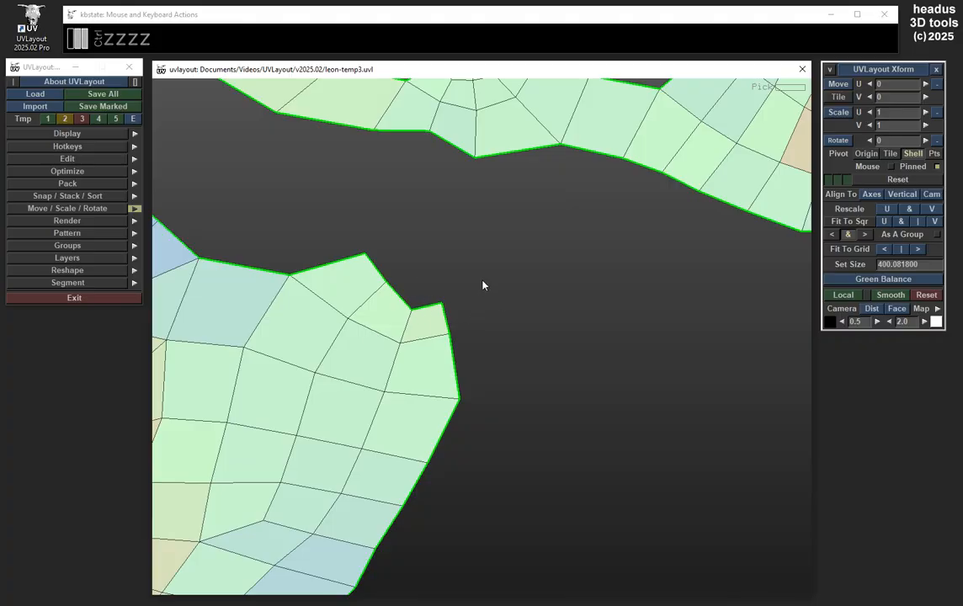
left_click_drag(513, 236, 424, 320)
key("space")
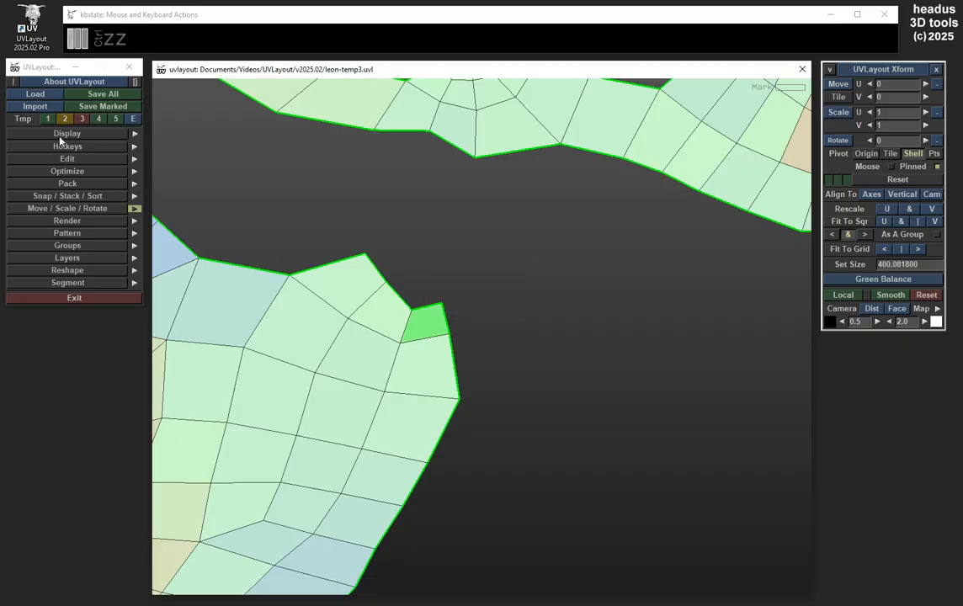
- Save the marked polygon to a file named pivot.obj and dismiss the save dialog
left_click(108, 110)
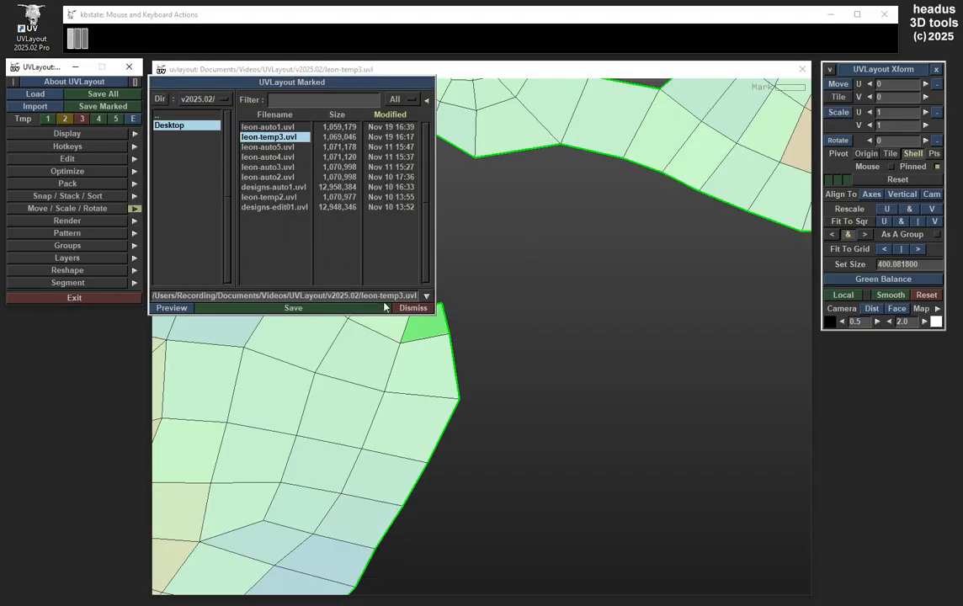
left_click(388, 296)
type("pi")
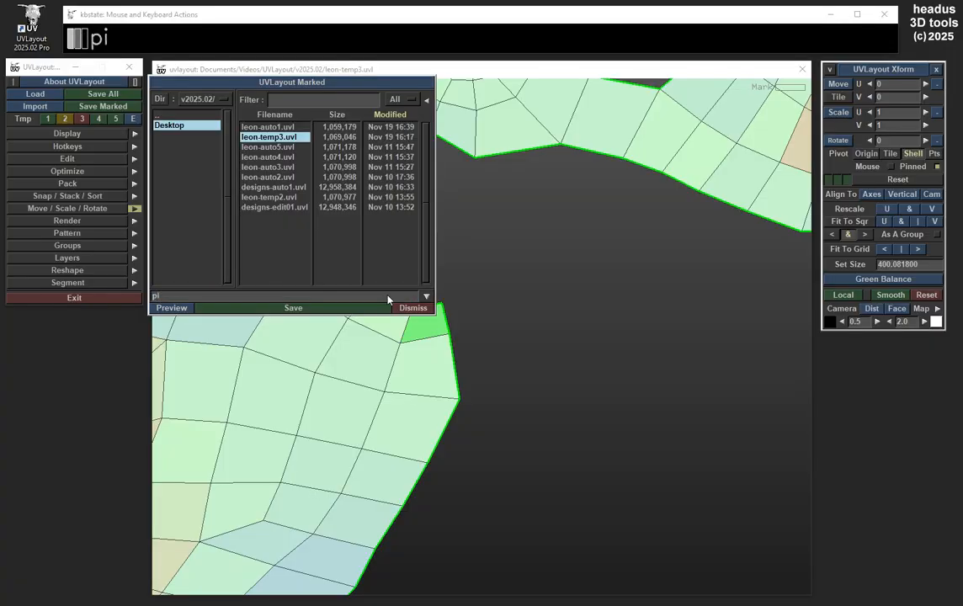
type("vot.obj")
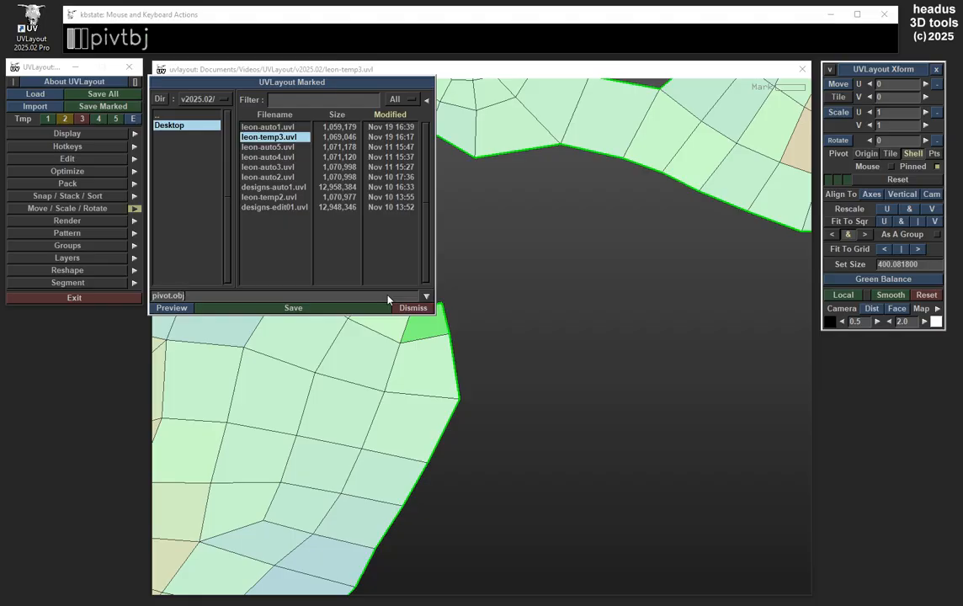
left_click(303, 308)
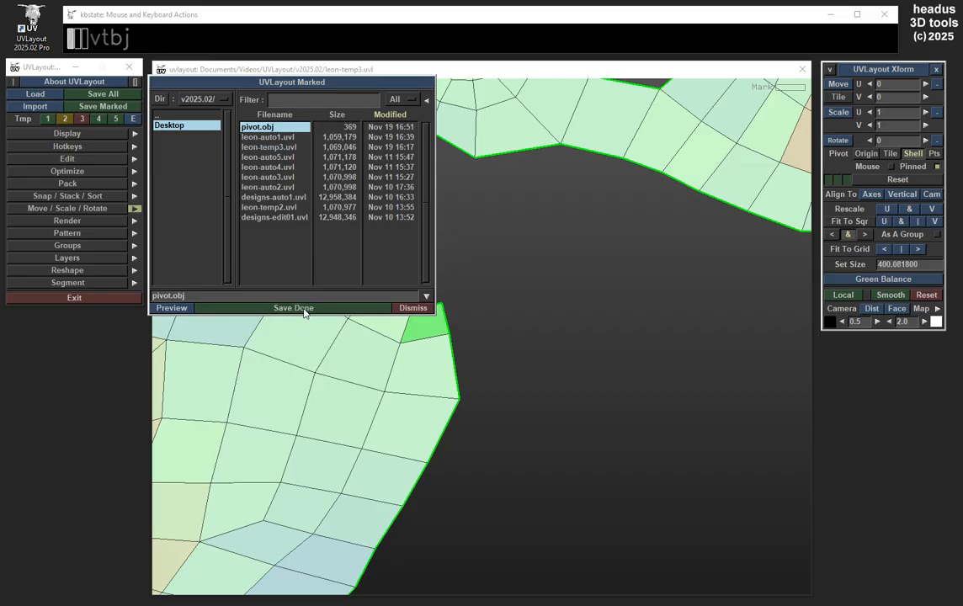
left_click(411, 308)
- Import pivot.obj and move the imported polygon clear of the creature's body in the 3D view
left_click(59, 108)
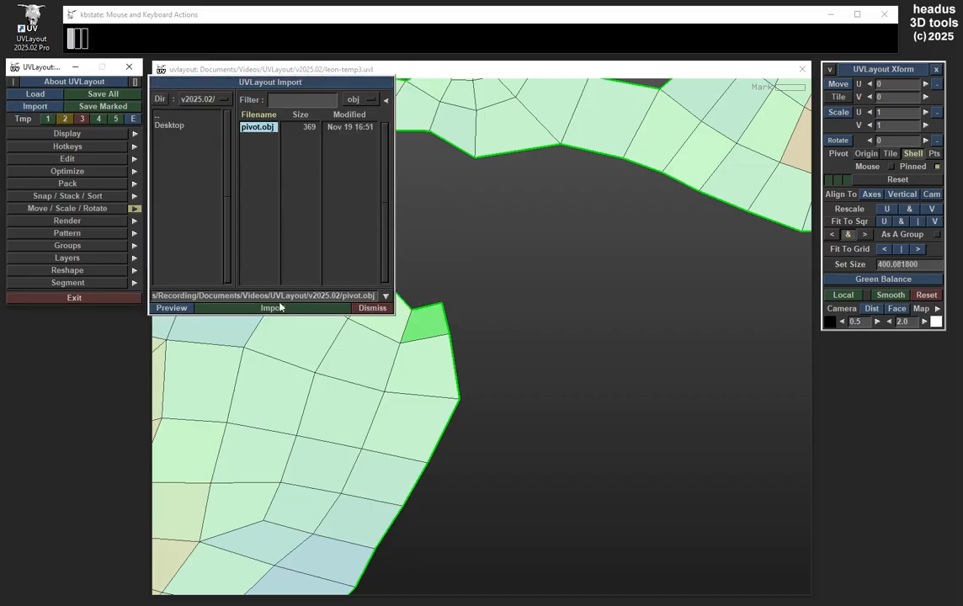
left_click(244, 307)
left_click_drag(477, 418, 551, 392)
right_click_drag(550, 391, 565, 419)
middle_click_drag(565, 424, 614, 375)
key("space")
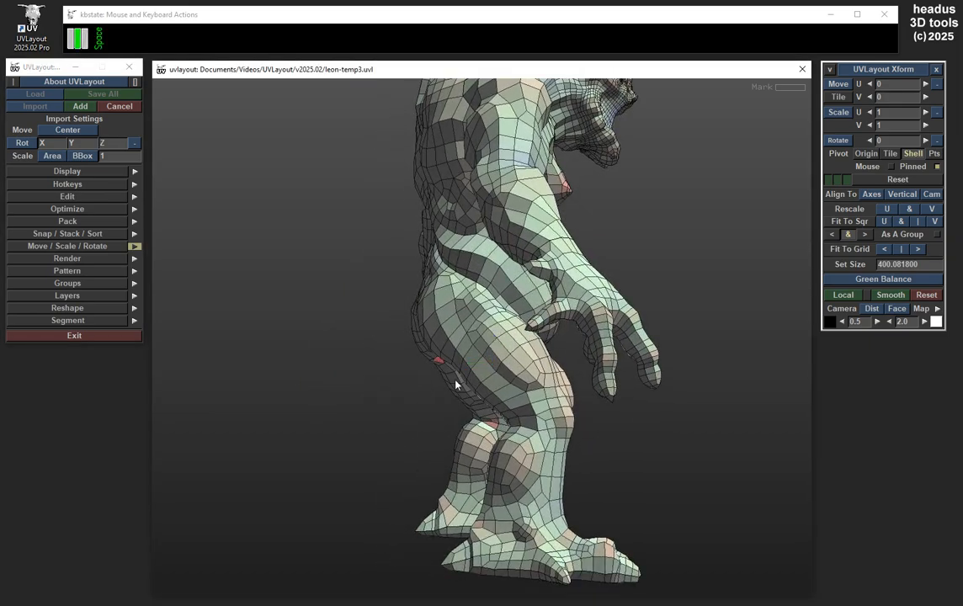
left_click_drag(412, 382, 204, 337)
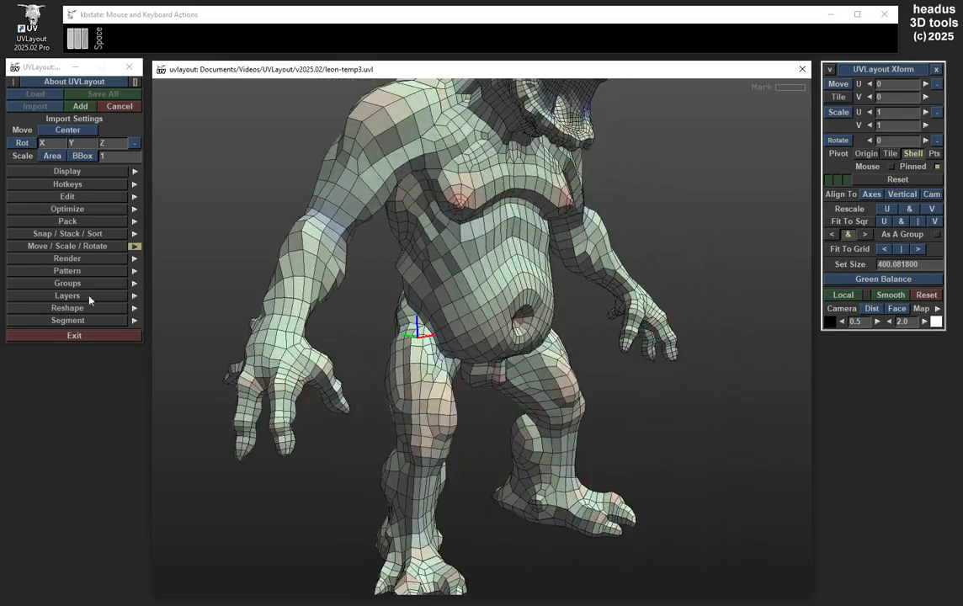
left_click_drag(412, 315, 409, 358)
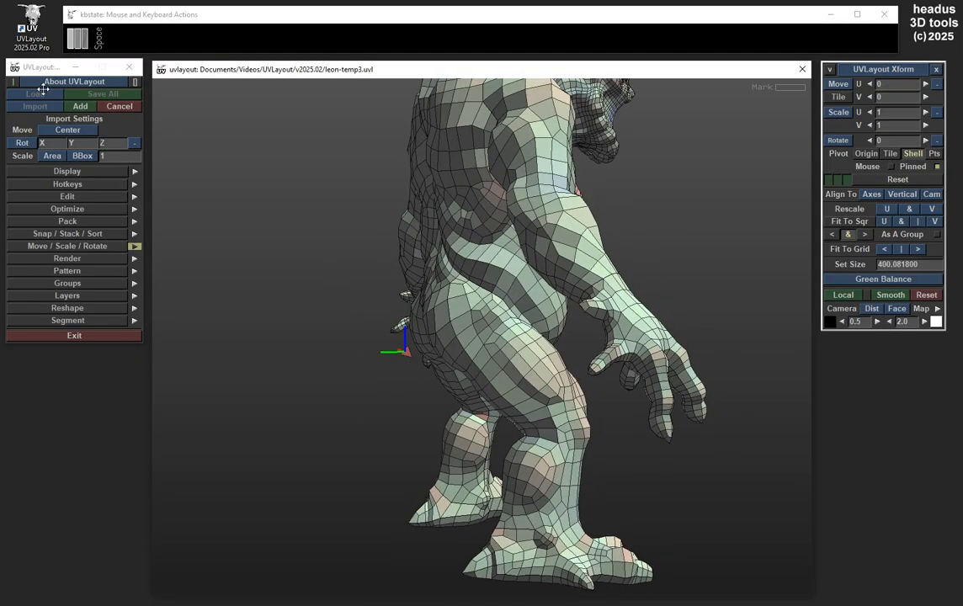
- Create a new layer named Pivot and add the imported polygon to the scene on it
left_click(67, 296)
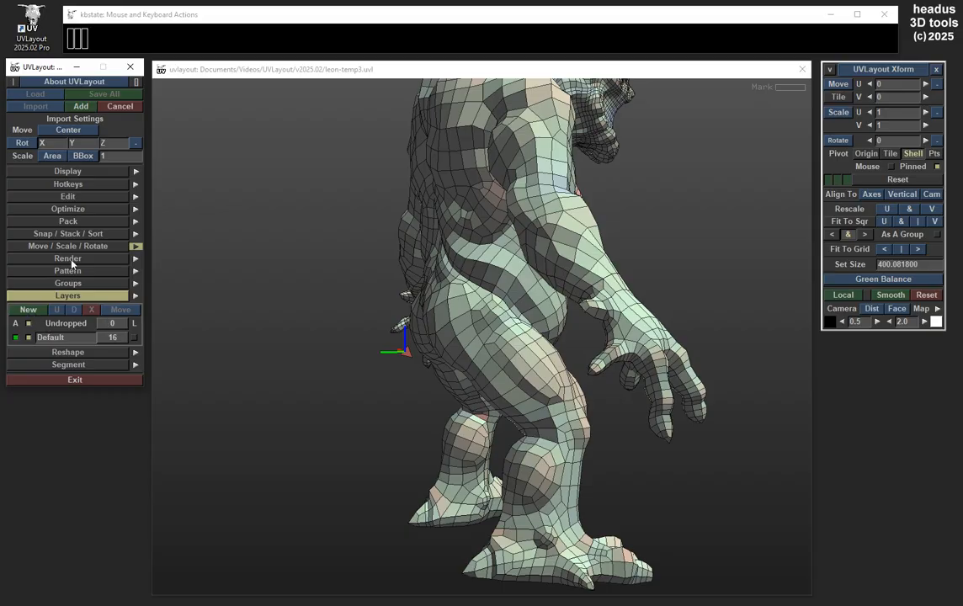
left_click(27, 309)
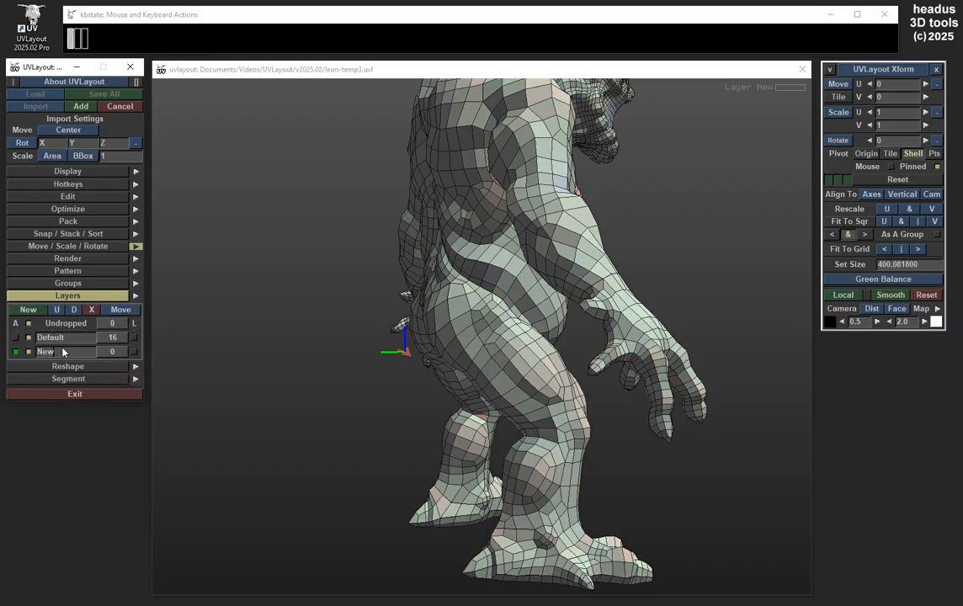
type("Pivot")
key("Return")
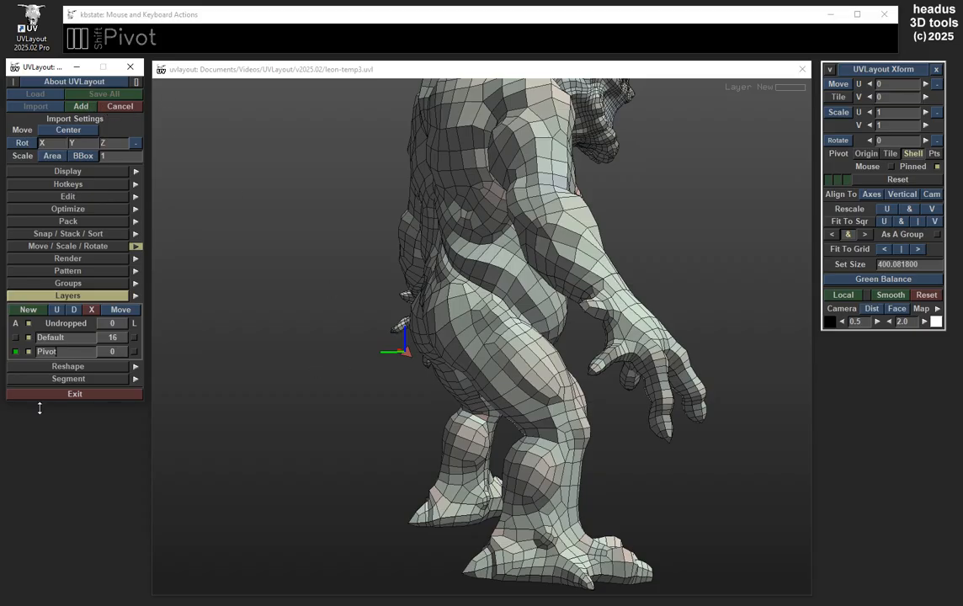
left_click(80, 107)
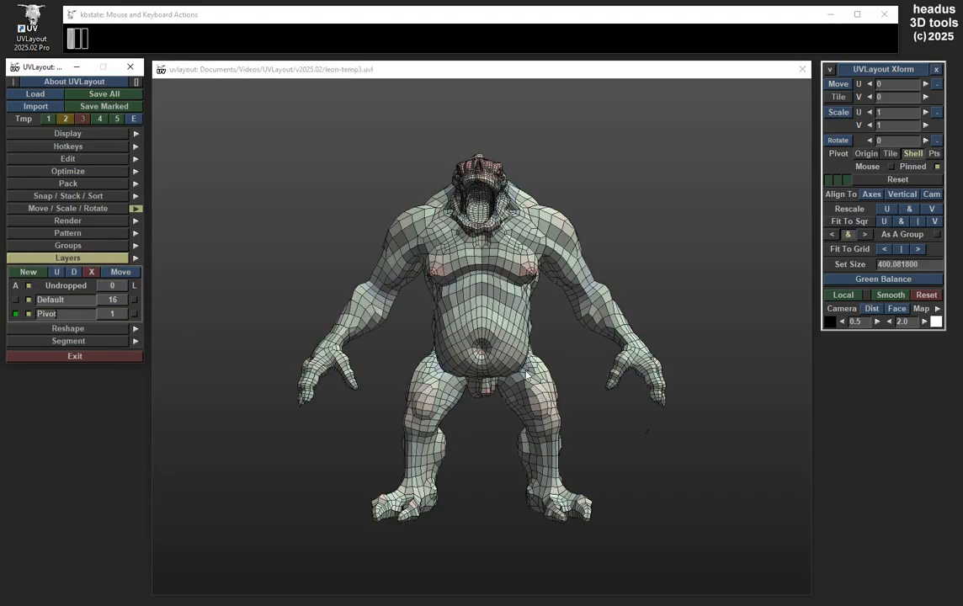
- Examine the imported polygon's position beside the creature from behind
left_click_drag(526, 374, 401, 373)
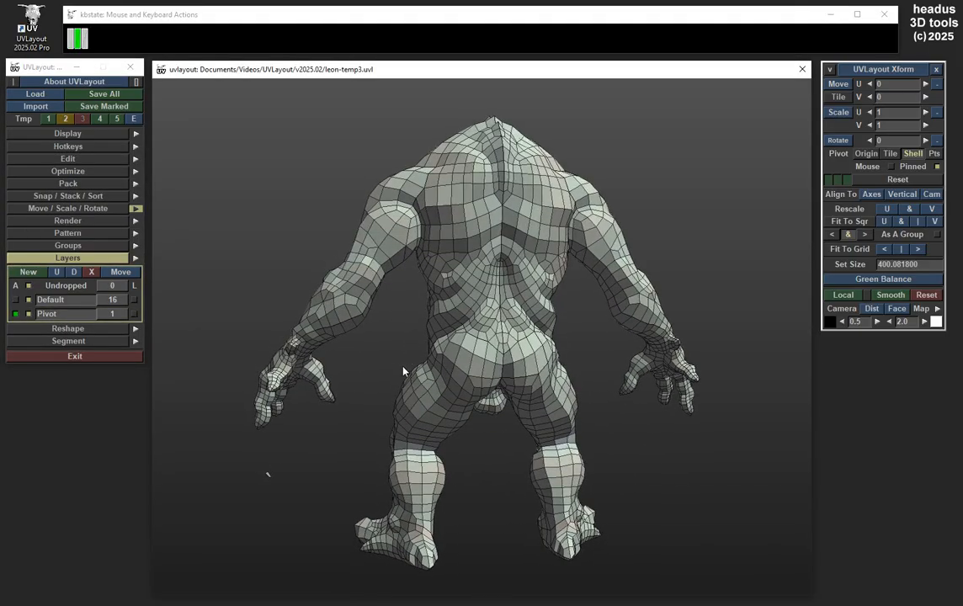
middle_click_drag(400, 373, 424, 335)
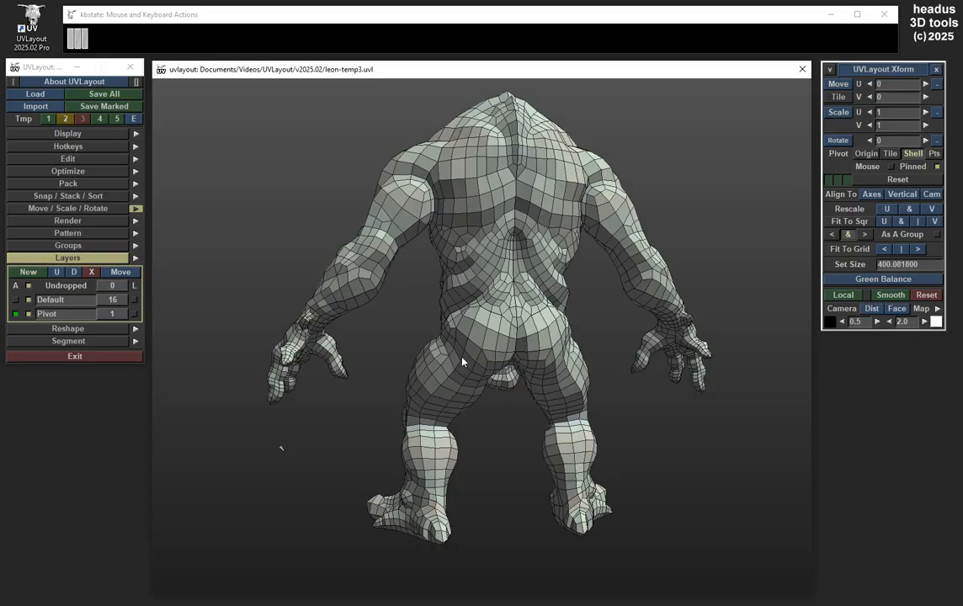
left_click_drag(438, 374, 467, 362)
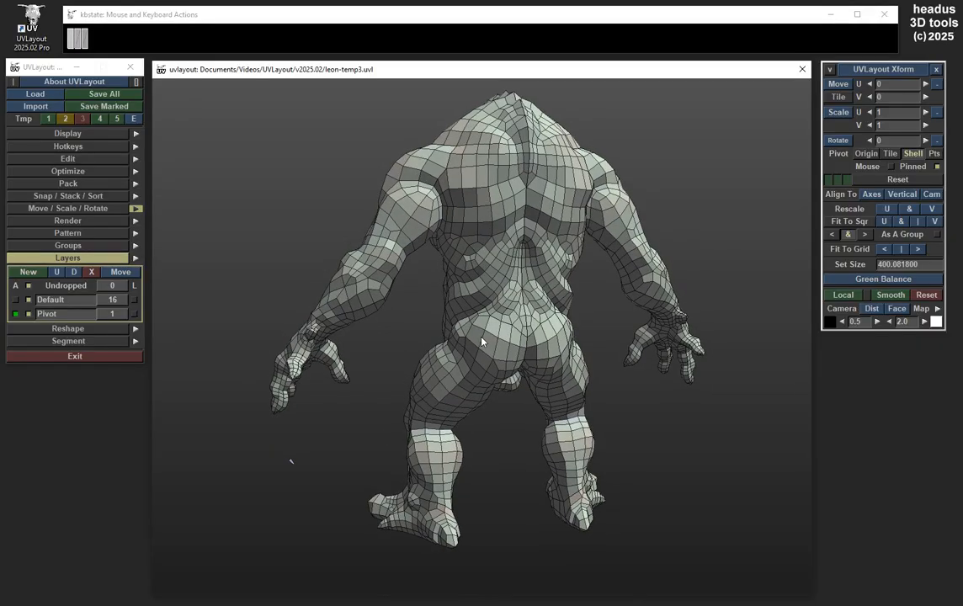
- Select the Pivot layer's shell in the UV view and move it into the empty space above the three-shell group
key("u")
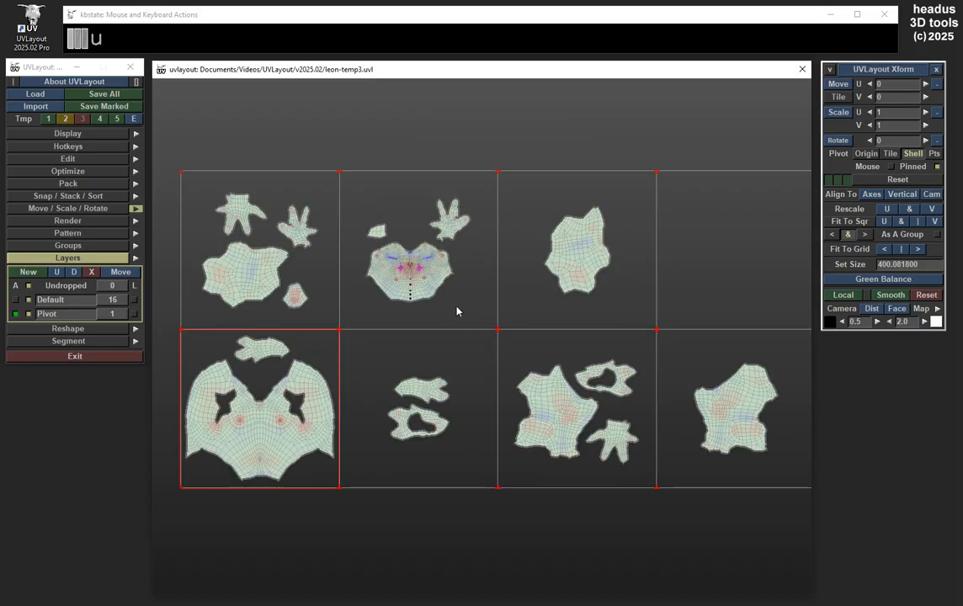
right_click_drag(455, 311, 572, 340)
middle_click_drag(573, 339, 505, 348)
right_click_drag(505, 348, 486, 337)
middle_click_drag(487, 337, 497, 337)
right_click_drag(496, 334, 637, 349)
middle_click_drag(627, 350, 431, 316)
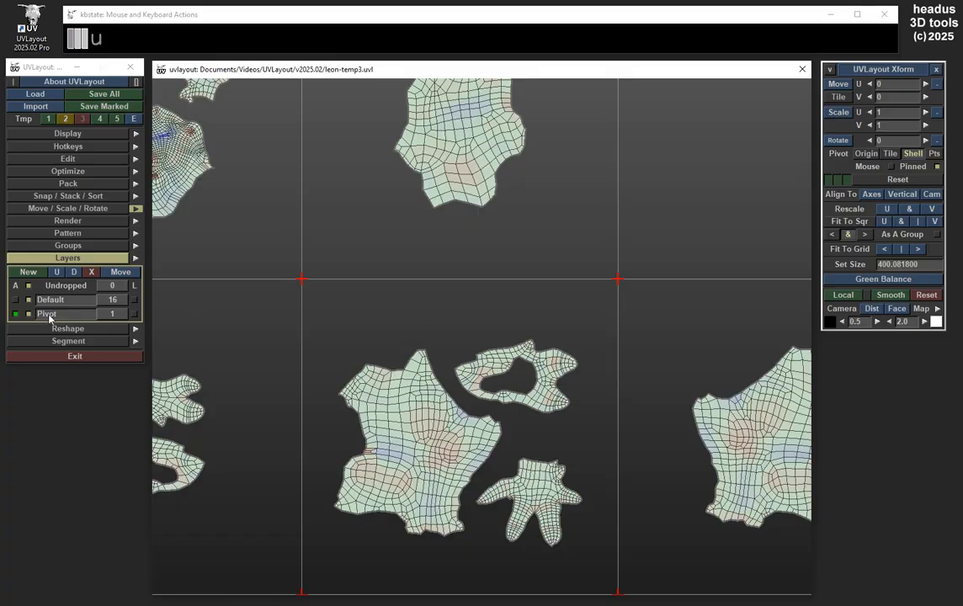
left_click(116, 313)
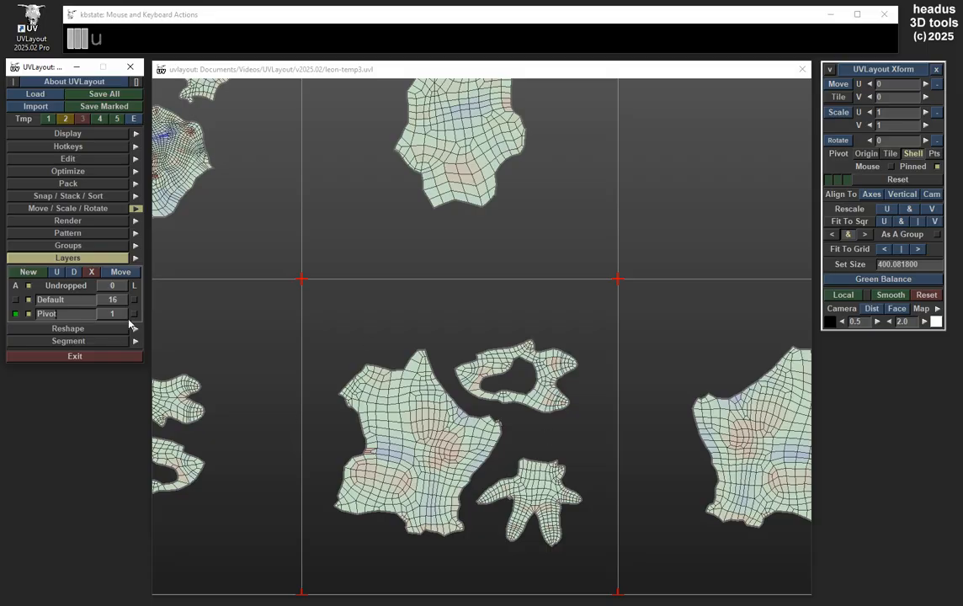
key("space")
middle_click_drag(542, 433, 532, 319)
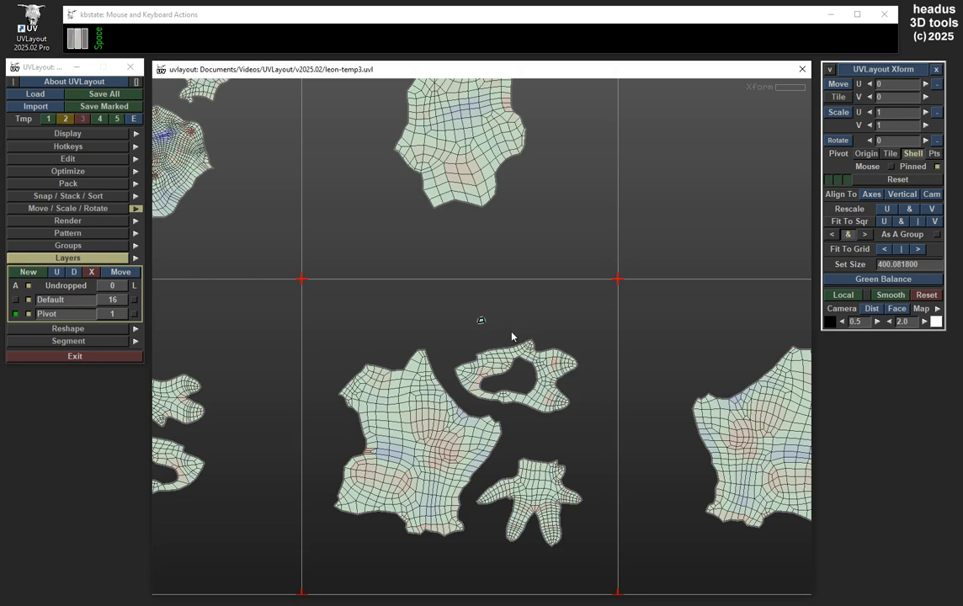
- Reposition the single-polygon Pivot shell in the UV view and scale it up
scroll(509, 332, "up", 3)
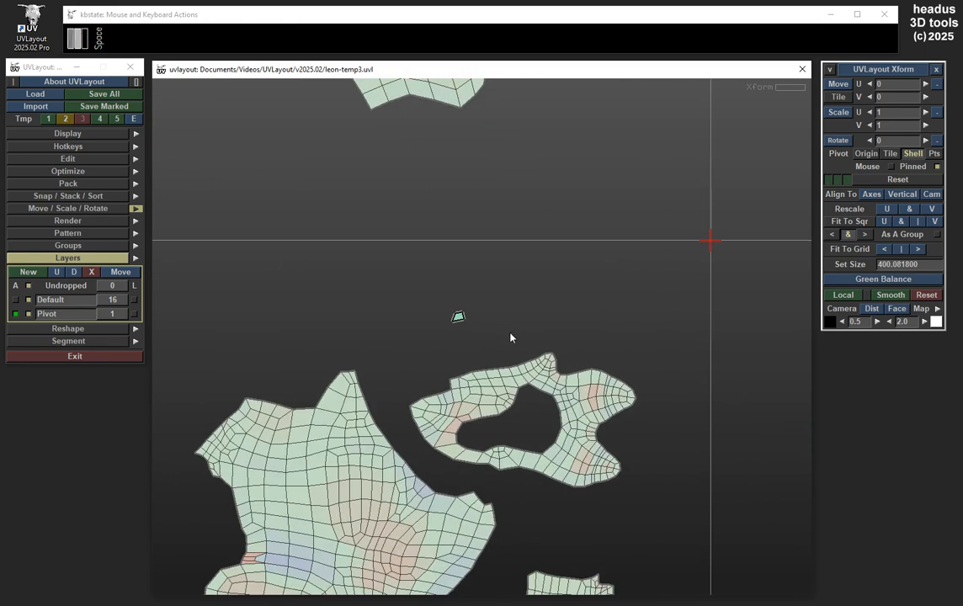
key("Home")
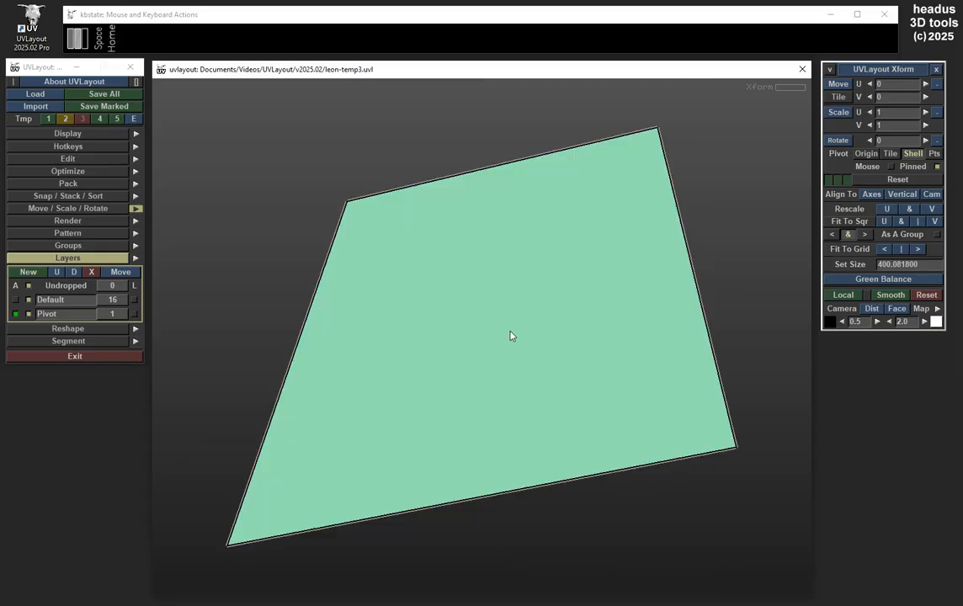
right_click_drag(681, 360, 362, 328)
key("space")
middle_click_drag(501, 370, 524, 333)
right_click_drag(524, 334, 646, 350)
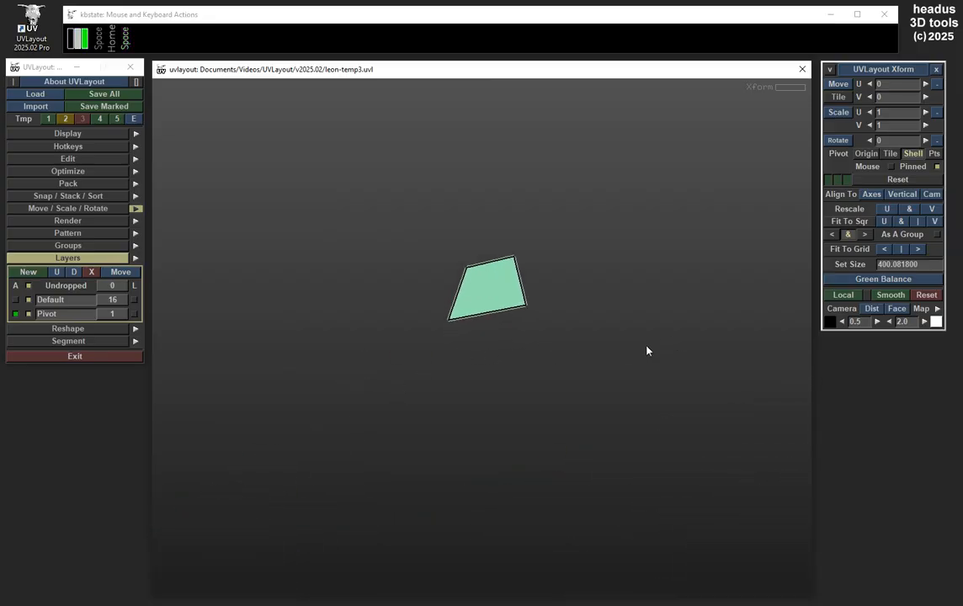
- Reposition the Pivot shell, straighten it into a rectangle and pin its four corner points
middle_click_drag(482, 278, 462, 323)
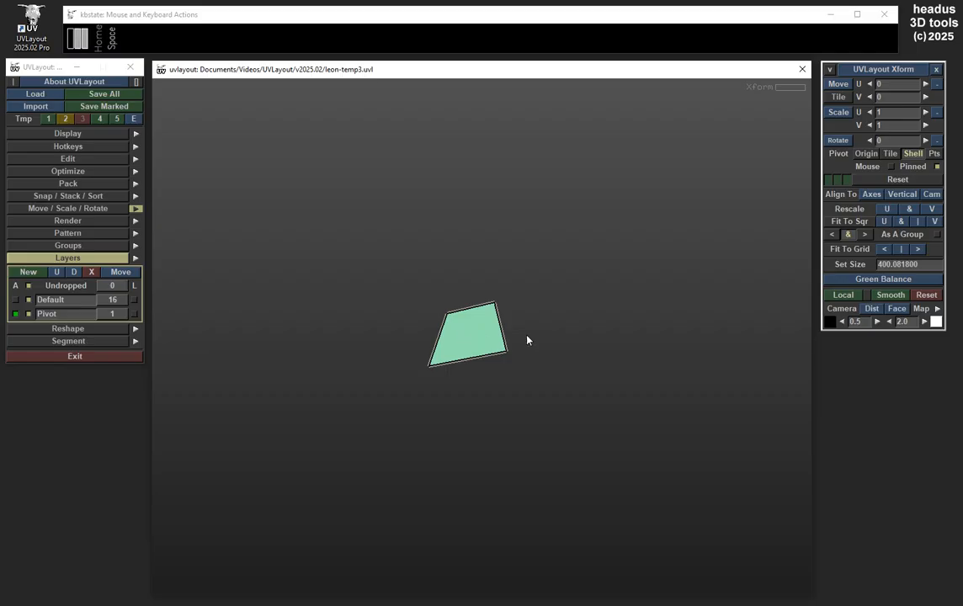
key("r")
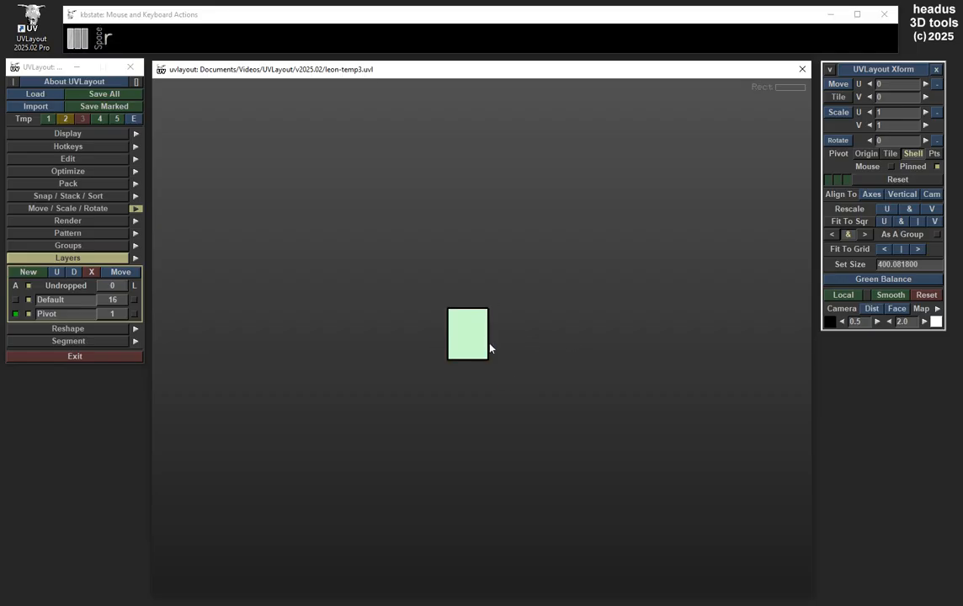
key("shift")
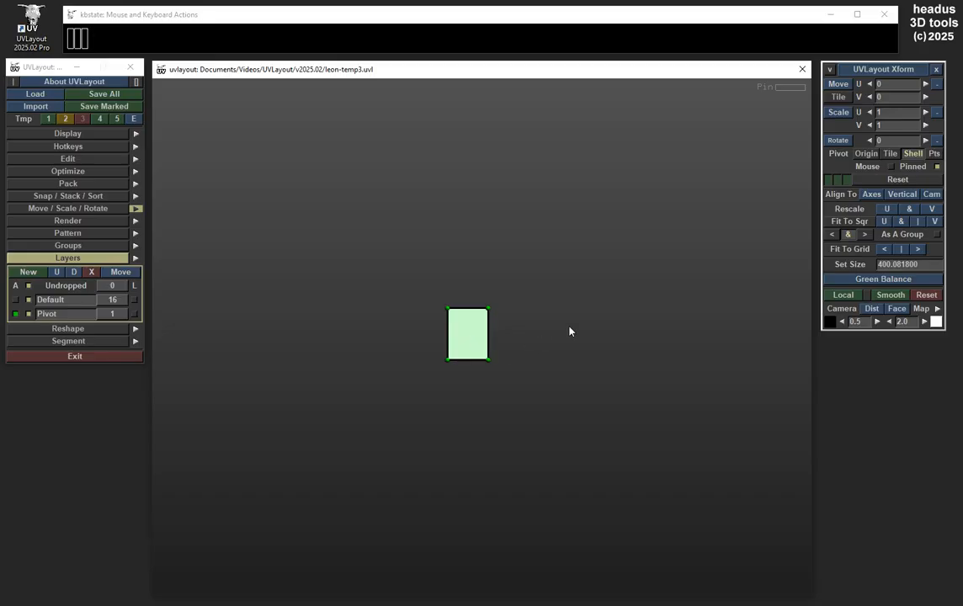
- Enable centre snapping to the 16 by 16 grid in U and V, and snap the Pivot shell beside the large body shell's peak
scroll(547, 330, "down", 4)
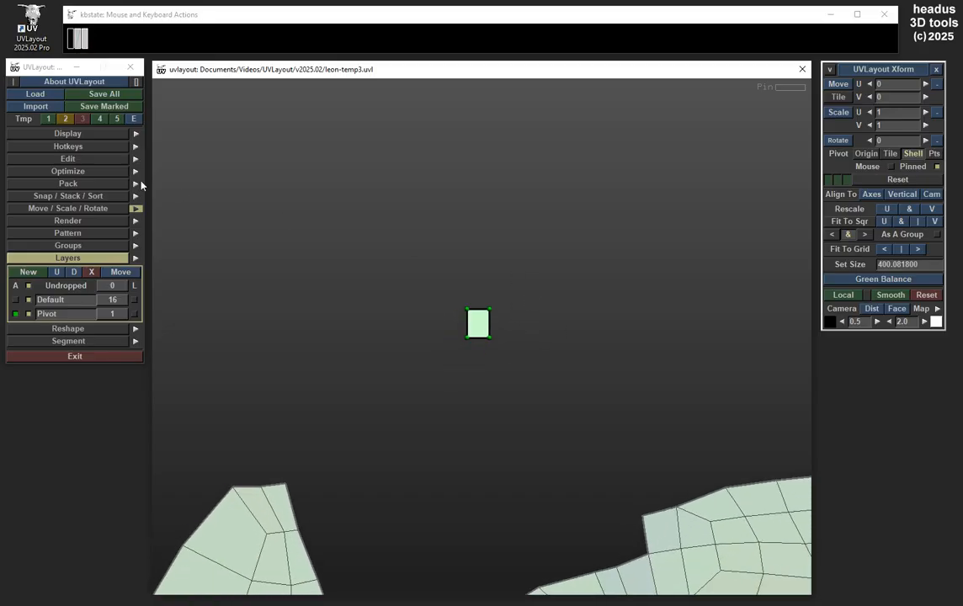
left_click(57, 197)
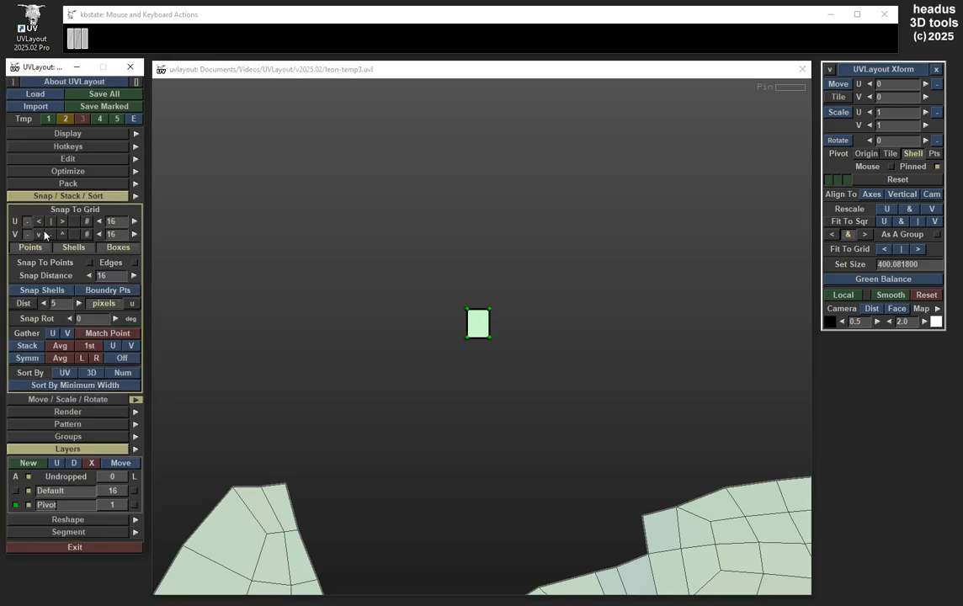
middle_click_drag(487, 329, 366, 284)
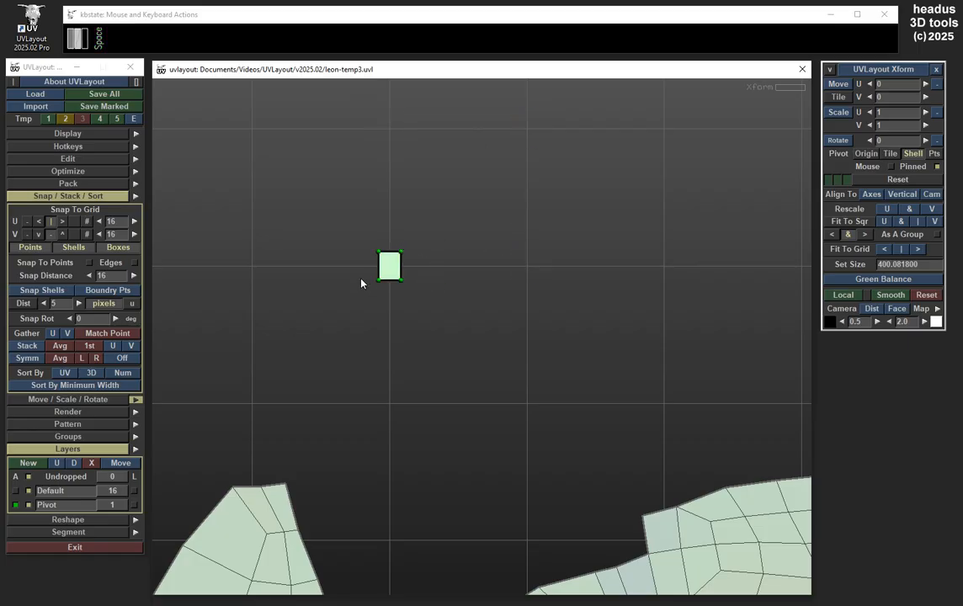
scroll(361, 284, "up", 1)
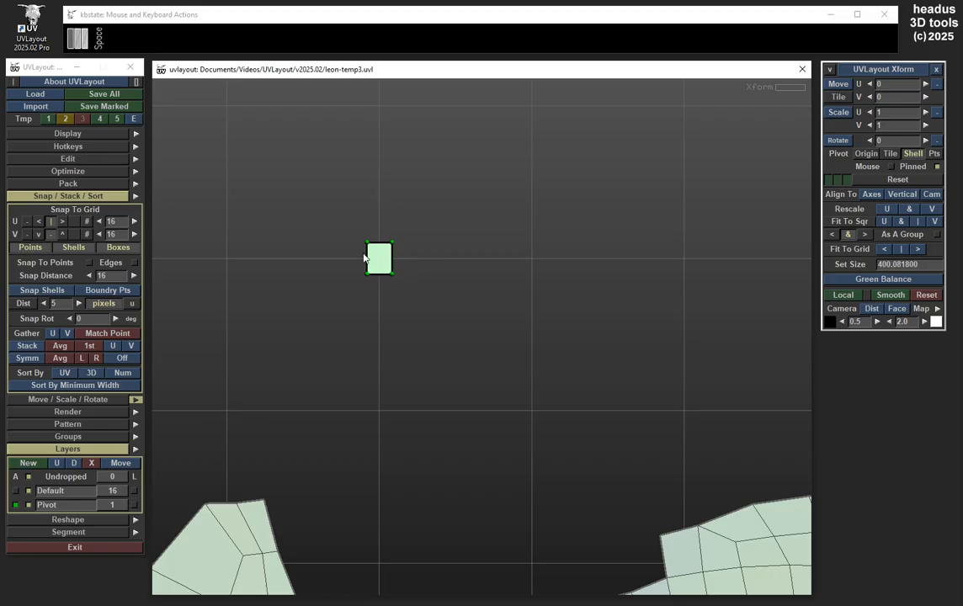
middle_click_drag(371, 260, 405, 347)
middle_click_drag(412, 404, 572, 237)
middle_click_drag(540, 270, 450, 325)
right_click_drag(449, 325, 439, 312)
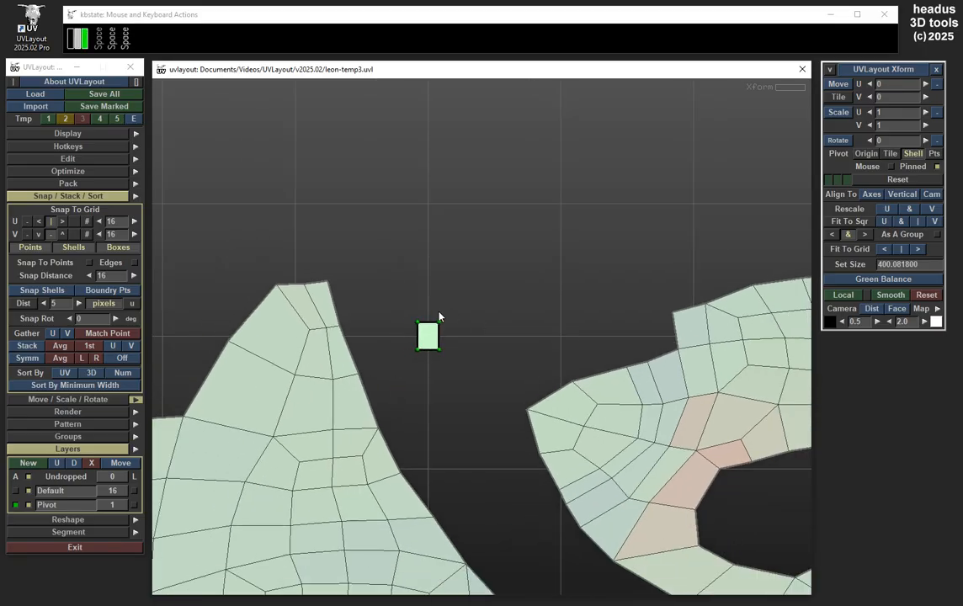
left_click(74, 197)
- Select the three UV shells together with the Pivot shell and rotate the group slightly counter-clockwise about the pivot
right_click_drag(538, 355, 501, 357)
middle_click_drag(536, 354, 573, 251)
right_click_drag(572, 250, 513, 303)
middle_click_drag(514, 303, 493, 225)
right_click_drag(492, 224, 543, 290)
middle_click_drag(543, 290, 500, 263)
left_click_drag(303, 152, 758, 526)
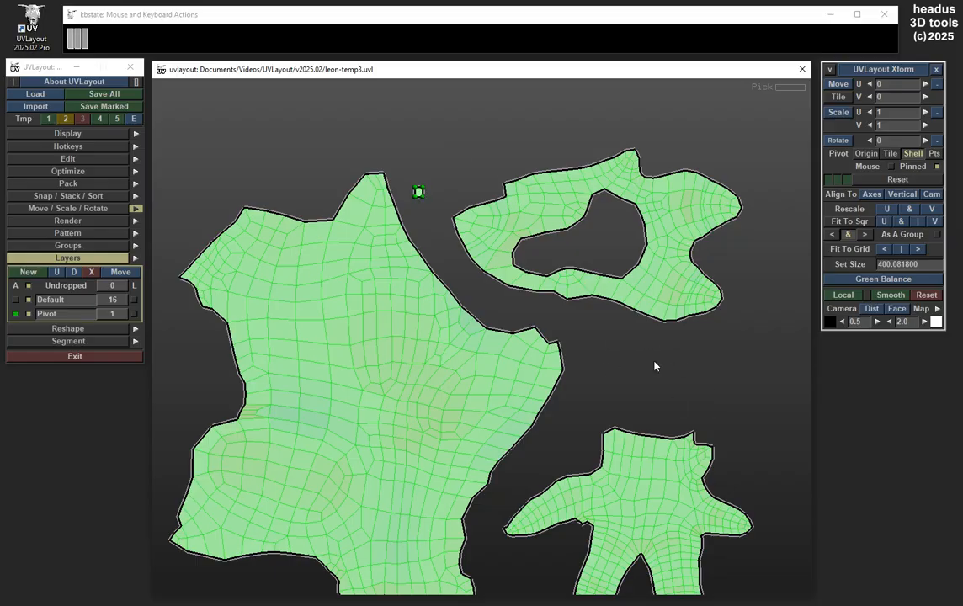
left_click_drag(468, 419, 451, 279)
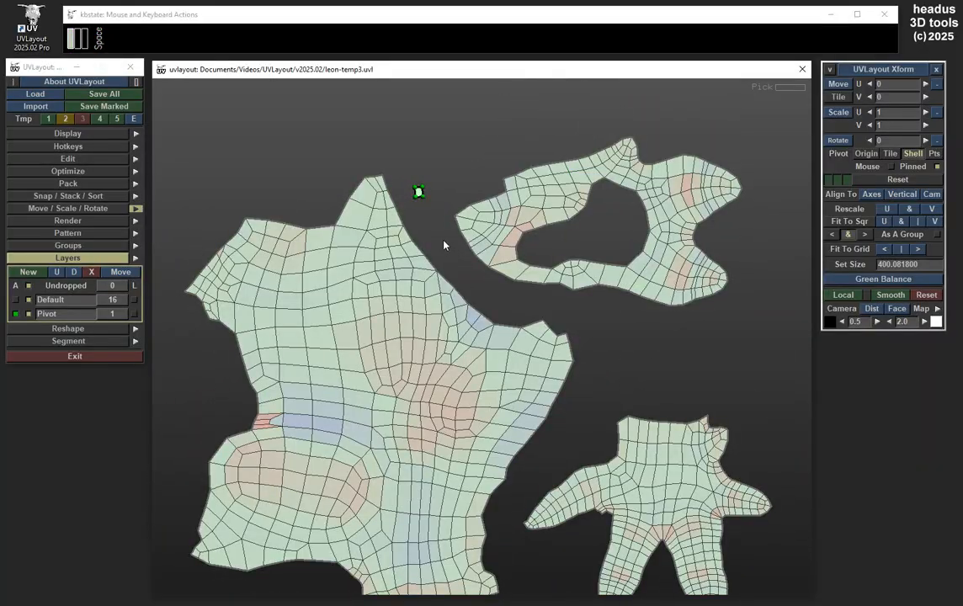
- Move the Pivot shell into the gap below the hand shell, then rotate the three-shell group slightly about it and clear the selection
middle_click_drag(467, 270, 430, 226)
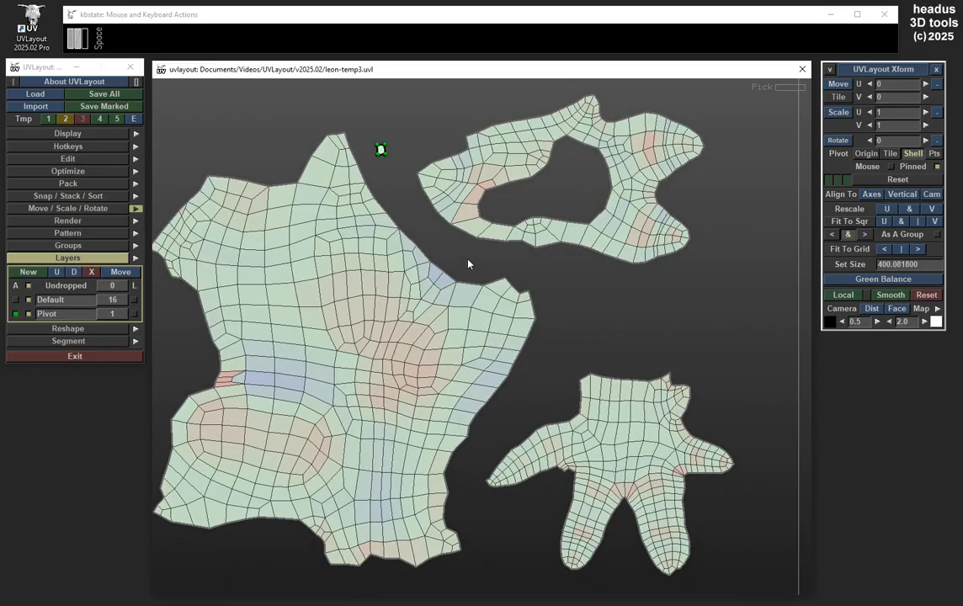
middle_click_drag(382, 150, 491, 519)
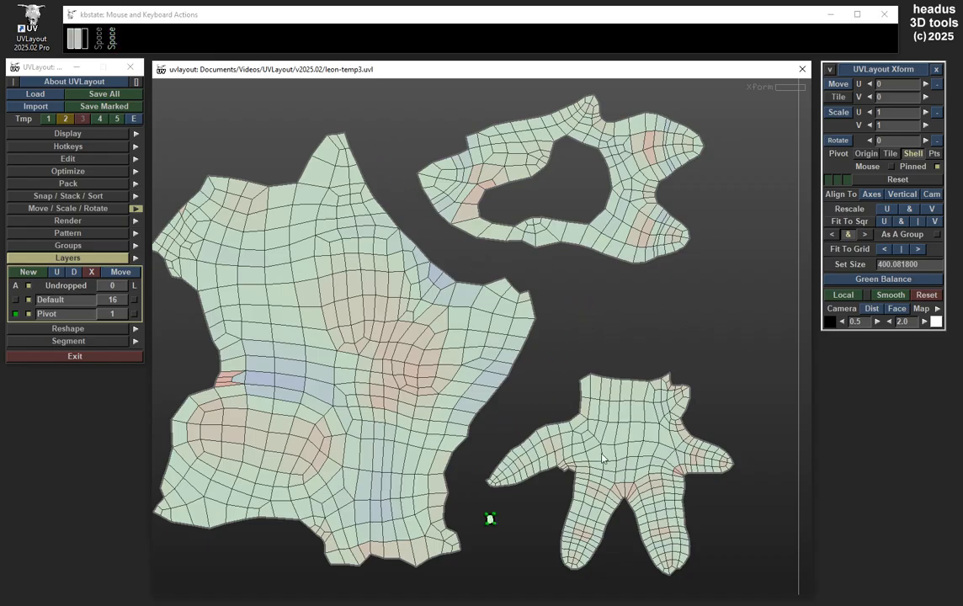
right_click_drag(602, 461, 579, 431)
middle_click_drag(579, 431, 578, 400)
left_click_drag(385, 172, 528, 474)
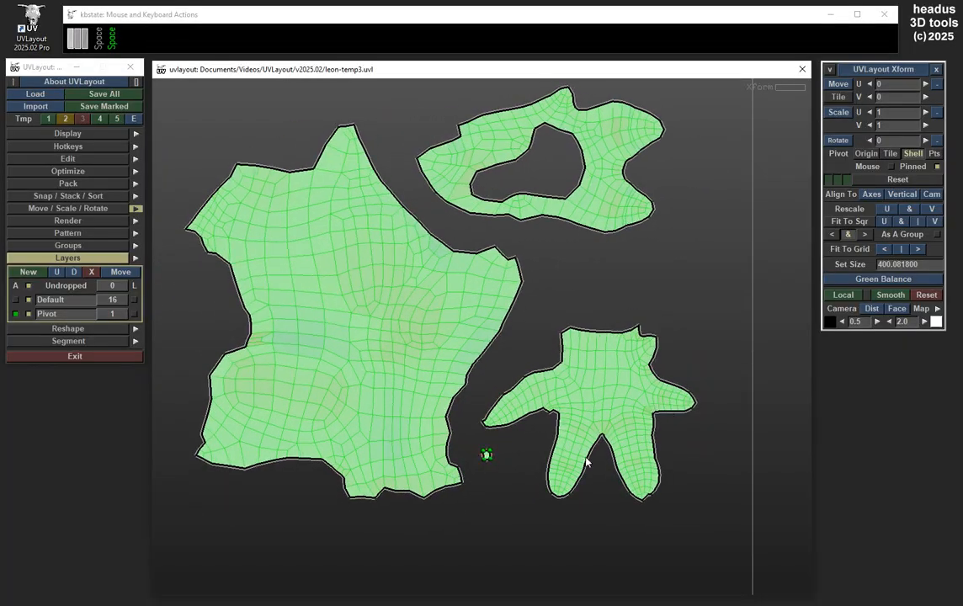
left_click(528, 474)
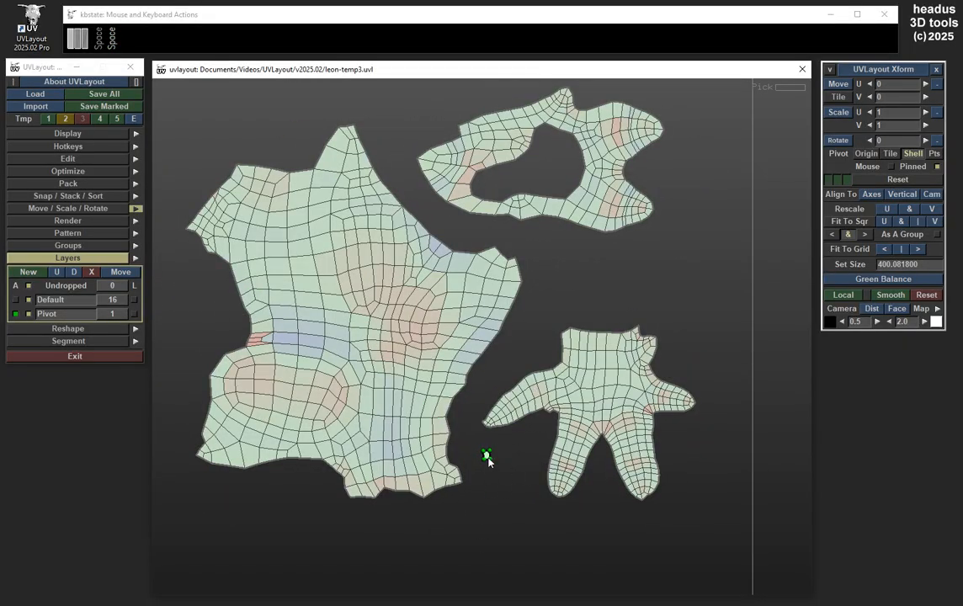
- Move the Pivot shell onto the middle of the large body shell and hide the Default layer to reveal it
middle_click_drag(487, 455, 348, 308)
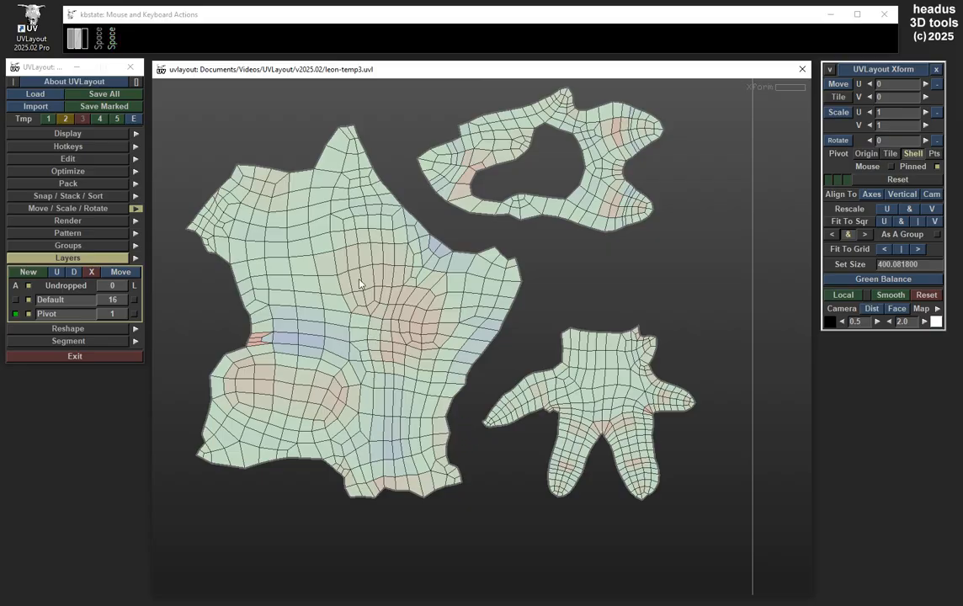
right_click_drag(383, 287, 412, 292)
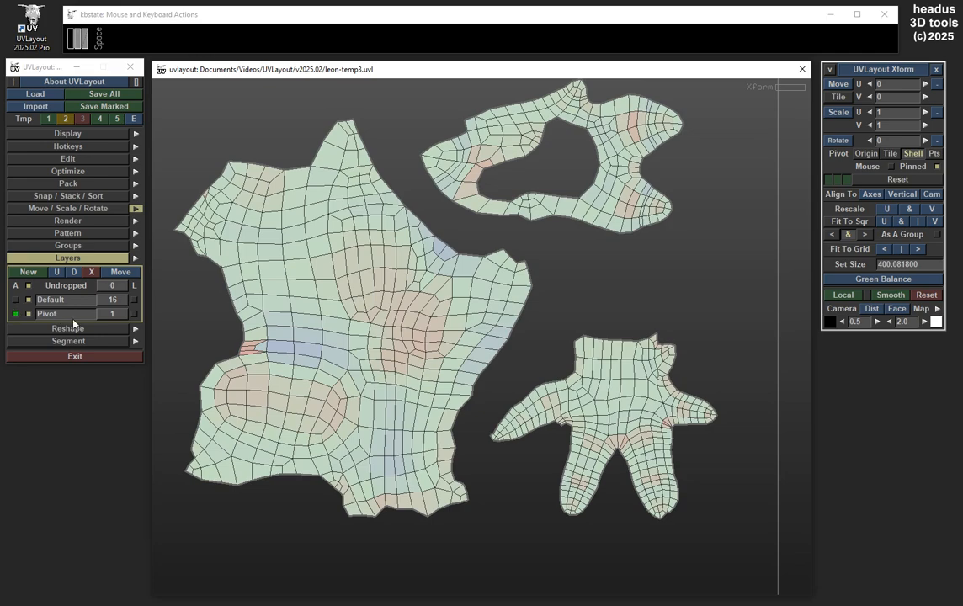
left_click(16, 314)
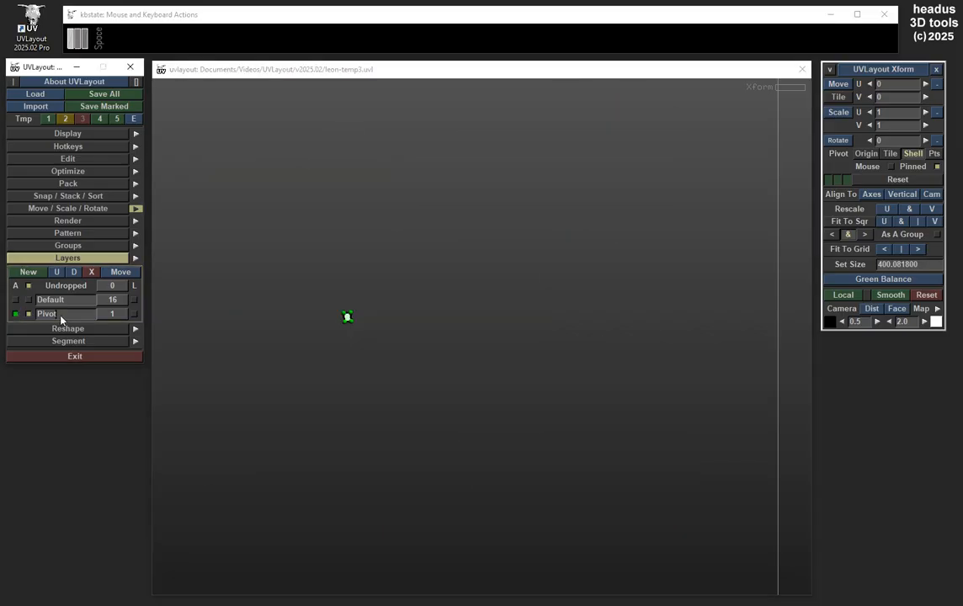
- Show the Default layer again, make Pivot the active layer and move it above Default in the layer order
left_click(16, 300)
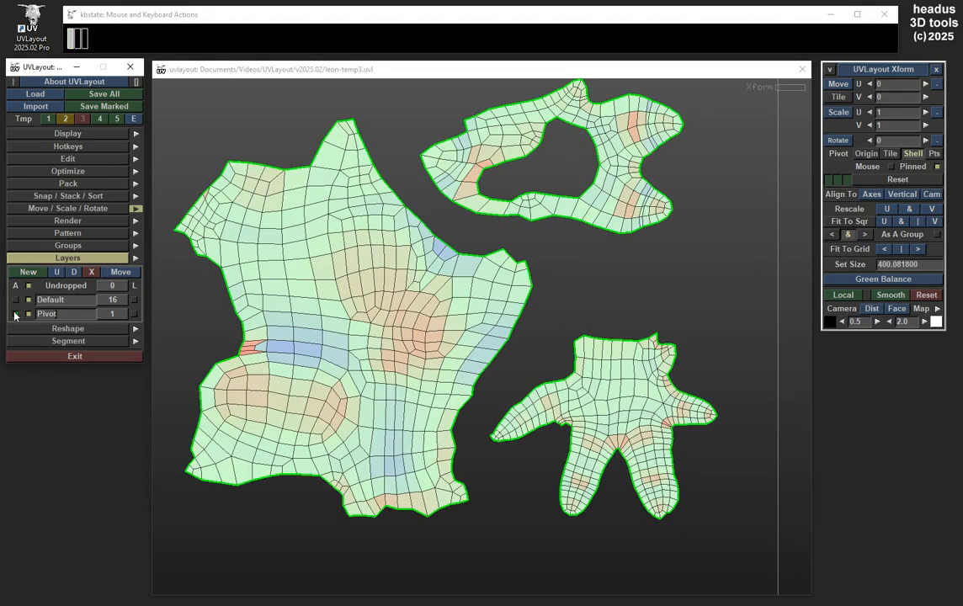
left_click(16, 313)
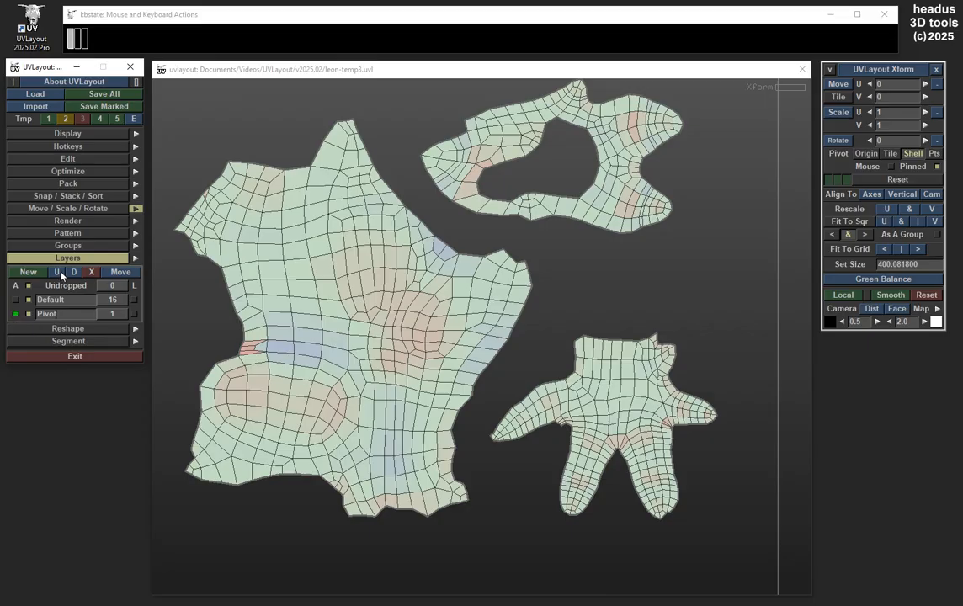
left_click(57, 272)
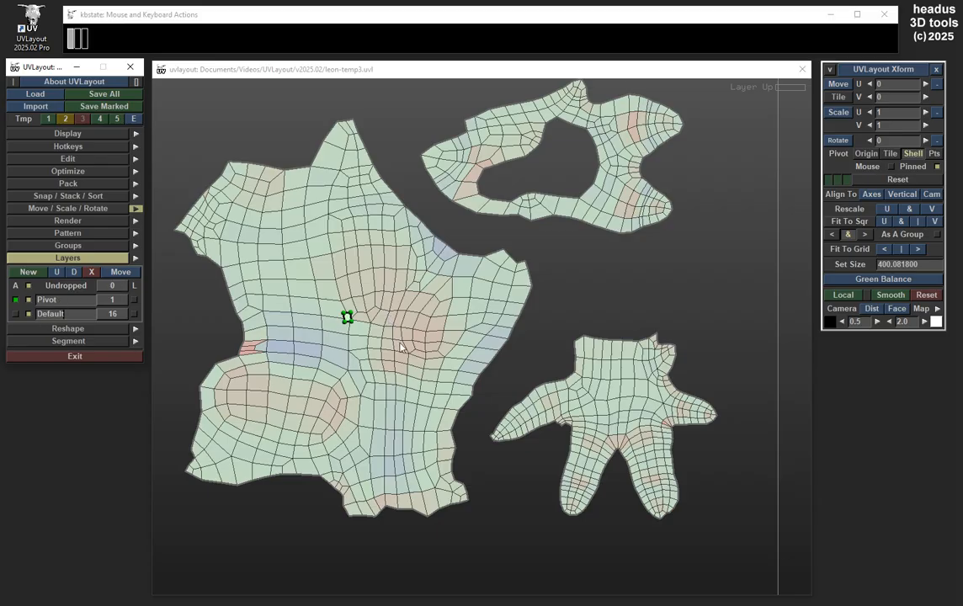
scroll(351, 323, "up", 3)
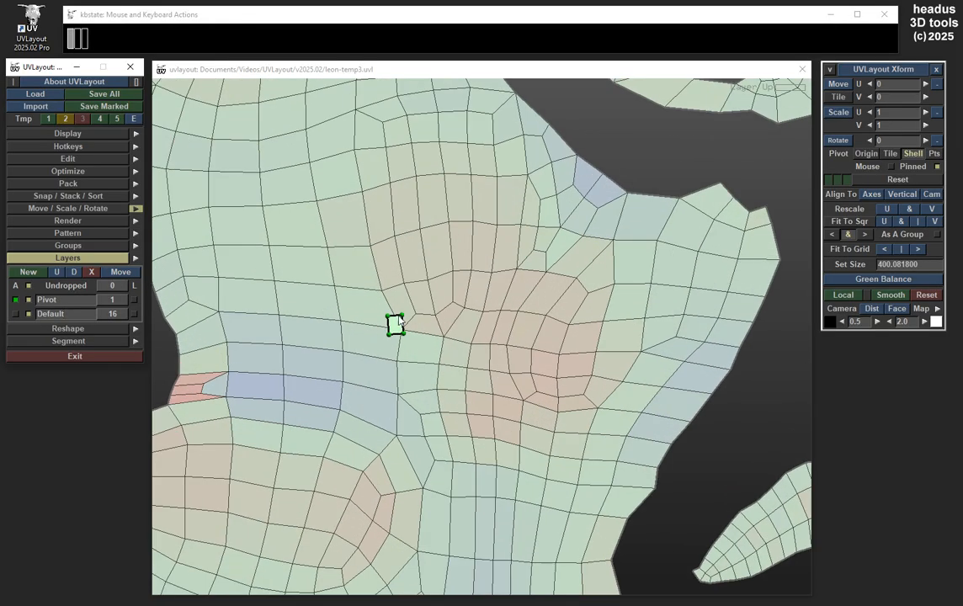
scroll(404, 323, "down", 3)
- Move the Pivot shell to the upper part of the large body shell, rotate the three-shell group slightly clockwise about it and deselect everything
key("space")
mouse_move(440, 335)
middle_mouse_down()
mouse_move(396, 353)
mouse_move(320, 233)
mouse_move(329, 242)
middle_mouse_up()
scroll(473, 340, "down", 3)
left_click_drag(354, 155, 703, 478)
key("space")
left_click_drag(686, 438, 625, 387)
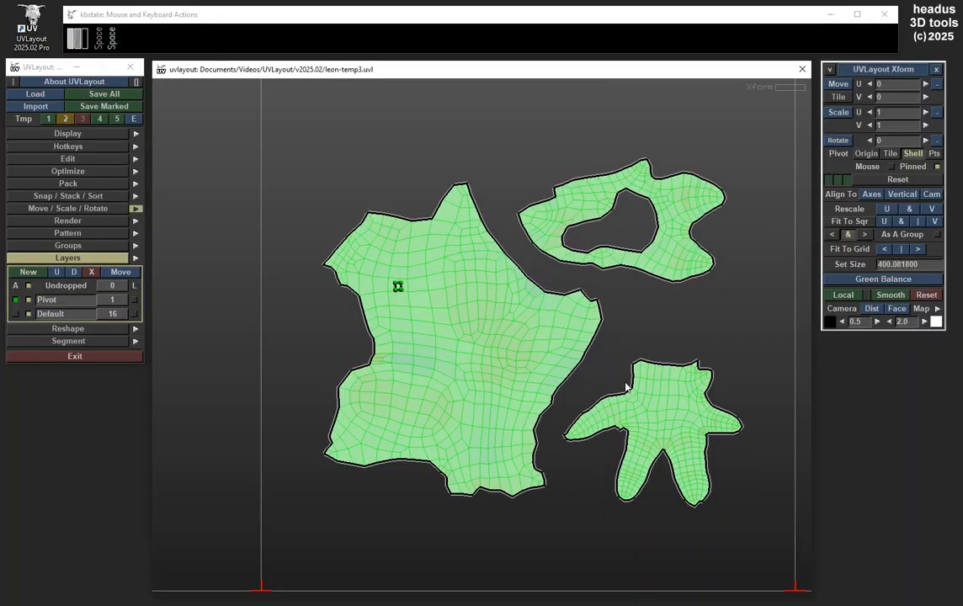
left_click(672, 311)
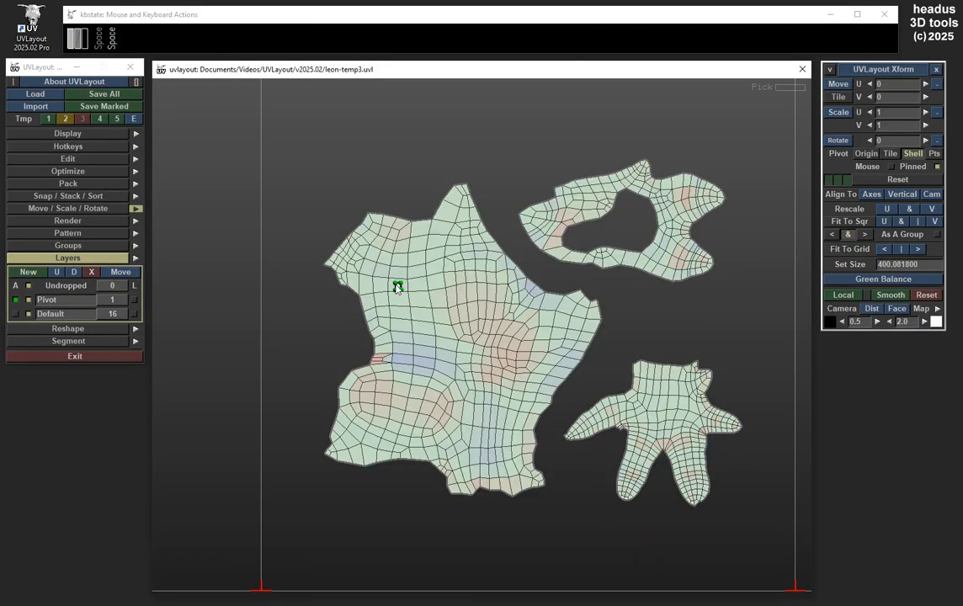
- Move the Pivot shell into the gap between the three shells, then locate the four-shell group in another tile
mouse_move(397, 285)
middle_mouse_down()
mouse_move(578, 298)
mouse_move(618, 322)
middle_mouse_up()
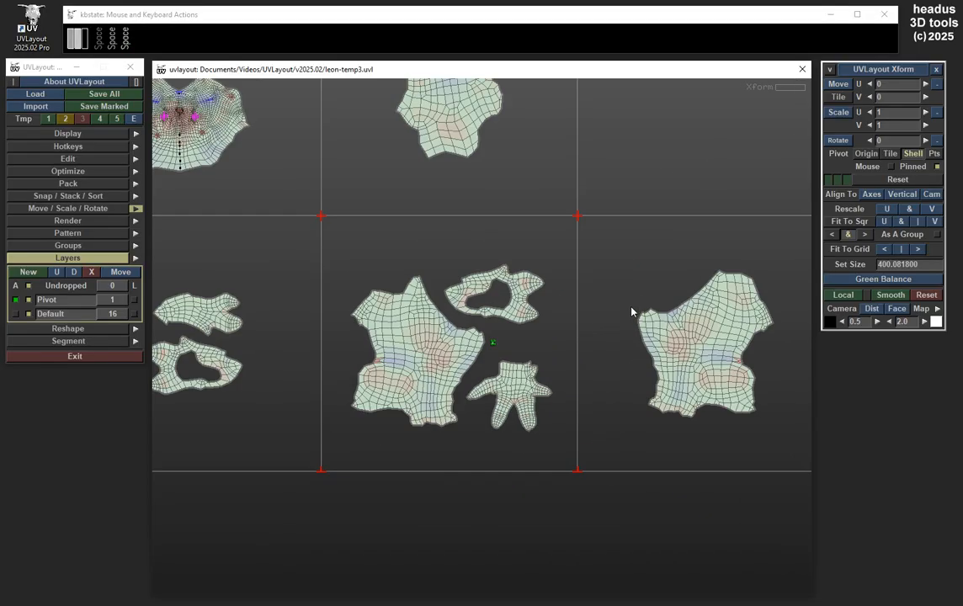
scroll(634, 310, "down", 2)
middle_click_drag(486, 280, 645, 296)
scroll(372, 217, "up", 4)
middle_click_drag(372, 217, 686, 318)
scroll(539, 286, "up", 5)
middle_click_drag(585, 306, 768, 356)
scroll(642, 301, "down", 2)
middle_click_drag(642, 301, 568, 303)
right_click_drag(568, 303, 621, 304)
middle_click_drag(621, 304, 624, 329)
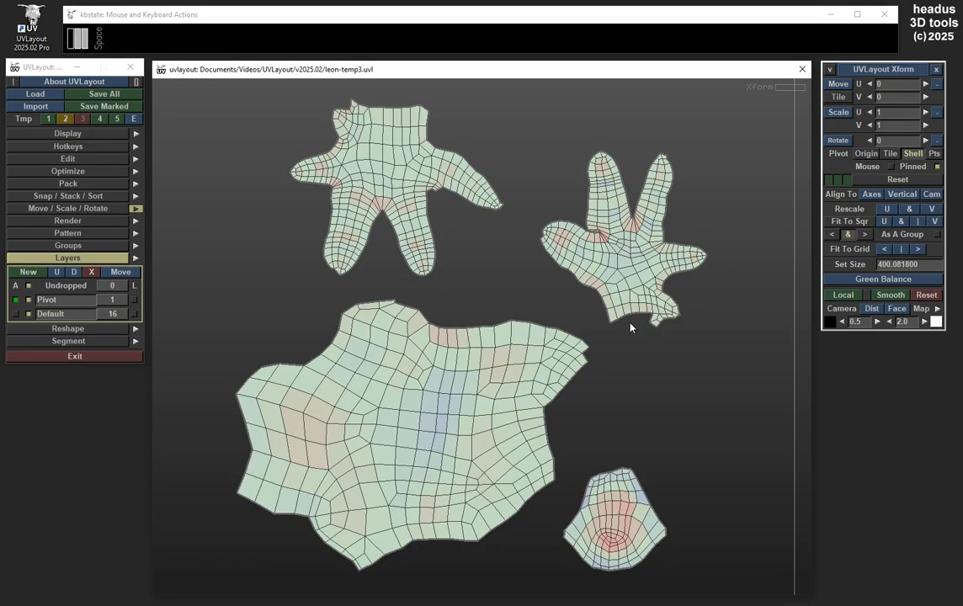
- Pull the Pivot shell into the gap between the two hand shells of the four-shell group with Magnet
mouse_move(448, 277)
middle_mouse_down()
mouse_move(462, 267)
mouse_move(452, 273)
middle_mouse_up()
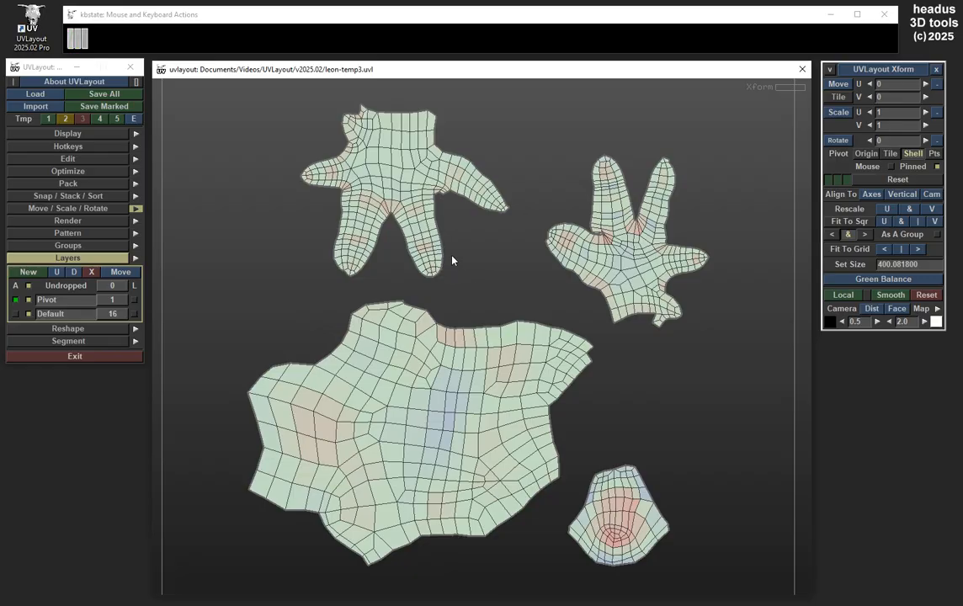
left_click_drag(507, 158, 496, 275)
left_click_drag(551, 164, 479, 275)
left_click(113, 301)
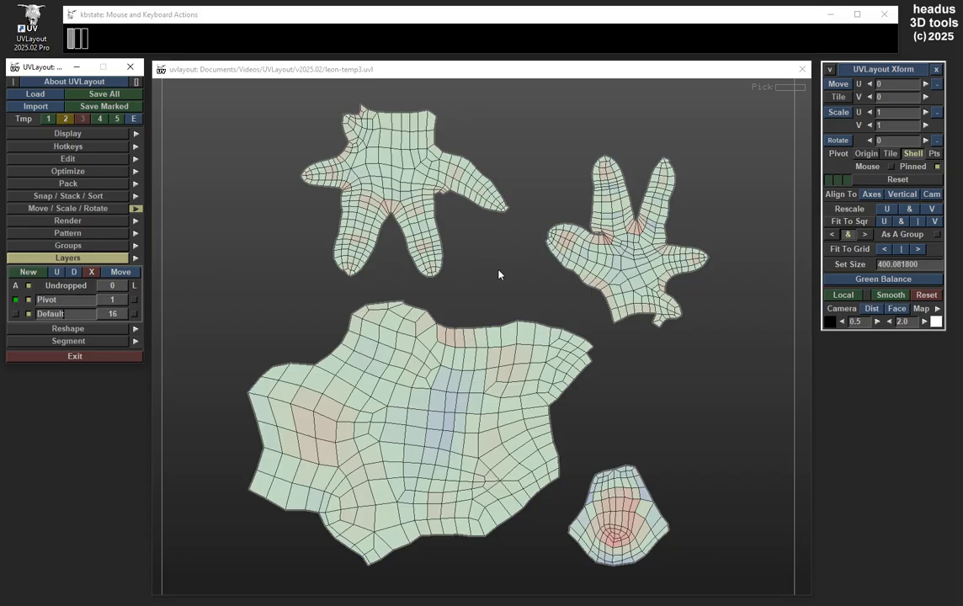
key("shift")
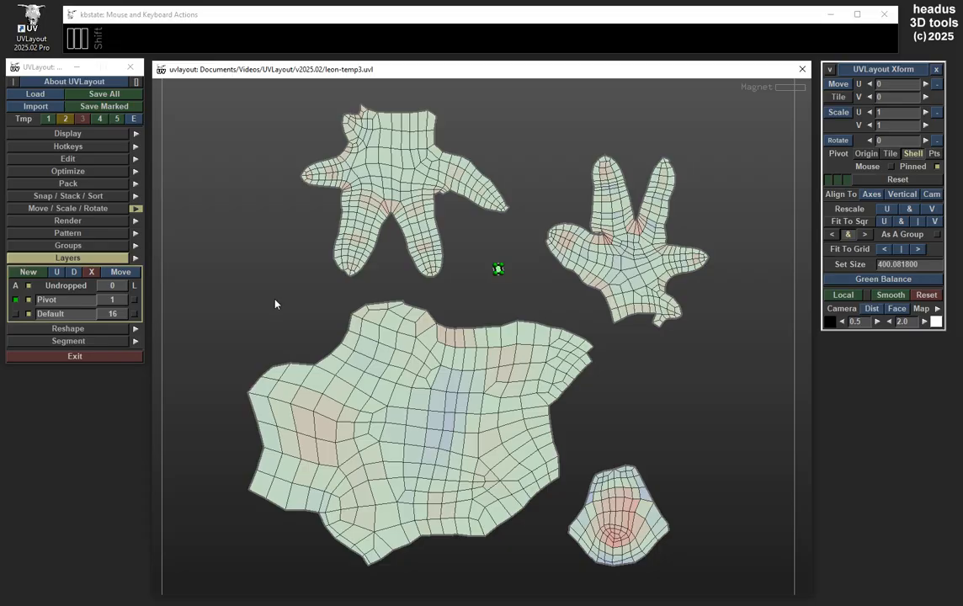
- Use Magnet to jump the Pivot shell to the empty space above the smallest shell and to the outer side of the upper hand shell
key("shift+m")
key("shift+m")
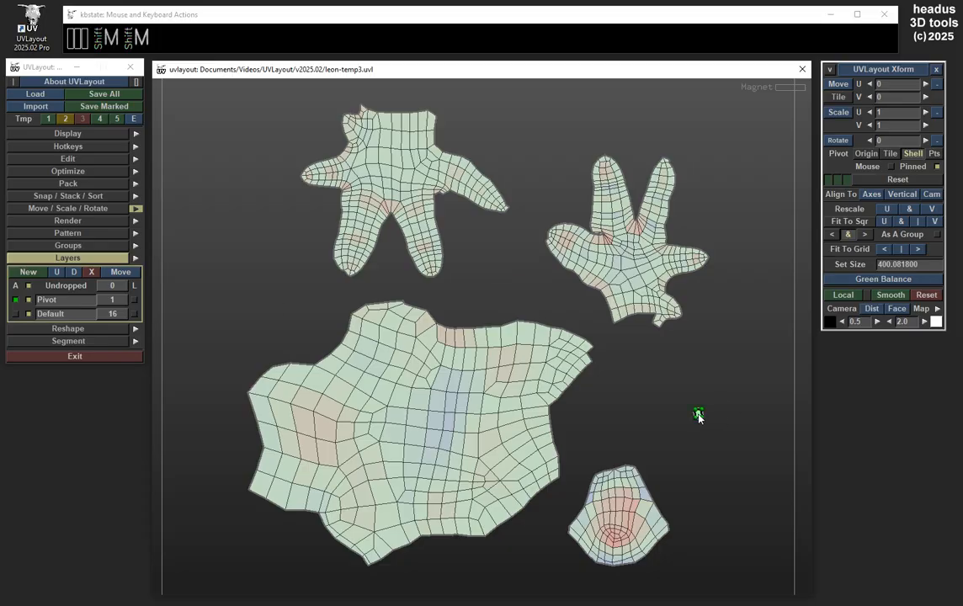
key("shift+m")
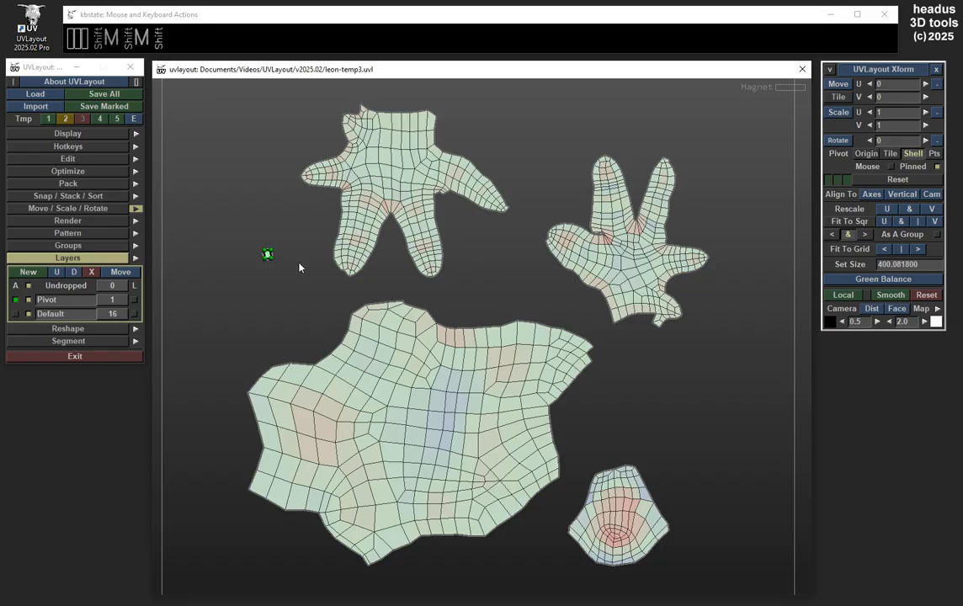
- Move the Pivot shell between the two hand shells, rotate the four-shell group slightly counter-clockwise about it and clear the selection
scroll(515, 294, "down", 2)
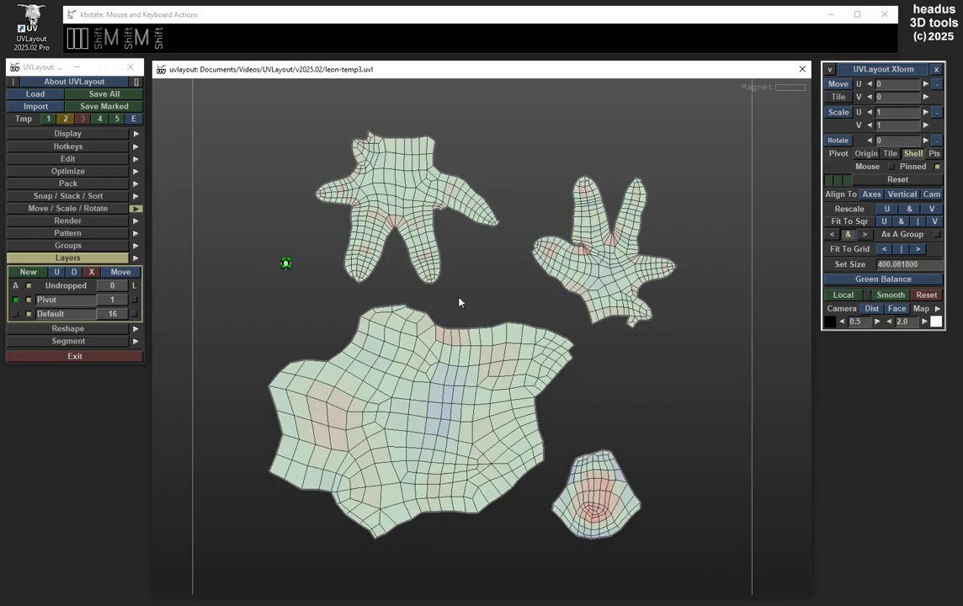
mouse_move(288, 264)
middle_mouse_down()
mouse_move(513, 295)
mouse_move(482, 277)
mouse_move(479, 294)
middle_mouse_up()
scroll(476, 291, "down", 2)
left_click_drag(368, 181, 582, 492)
left_click_drag(477, 387, 453, 360)
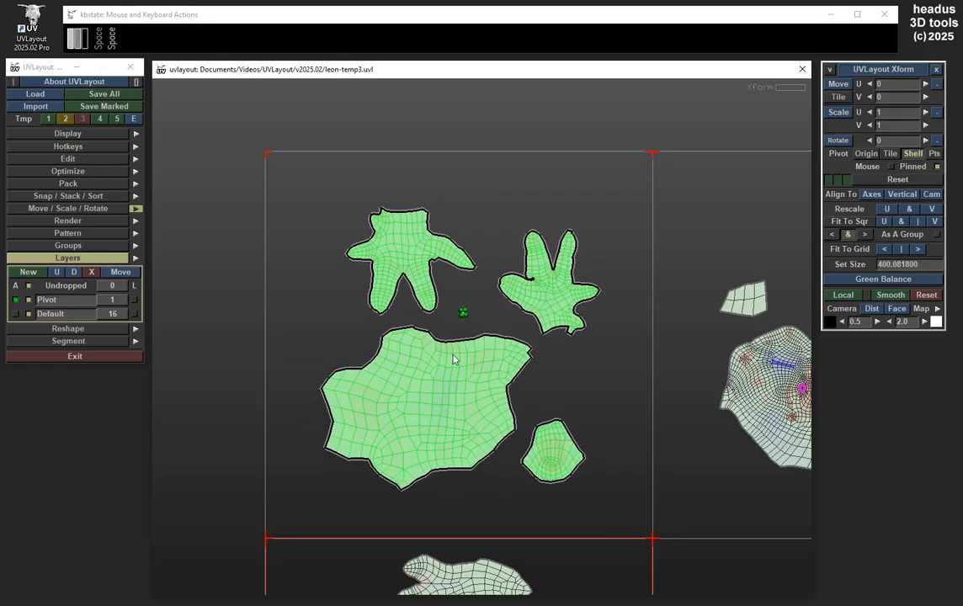
left_click(561, 369)
- Select the four shells with the Pivot shell again, scale the group up slightly about the pivot and deselect it
right_click_drag(561, 370, 626, 371)
left_click_drag(346, 180, 599, 483)
right_click_drag(507, 379, 498, 419)
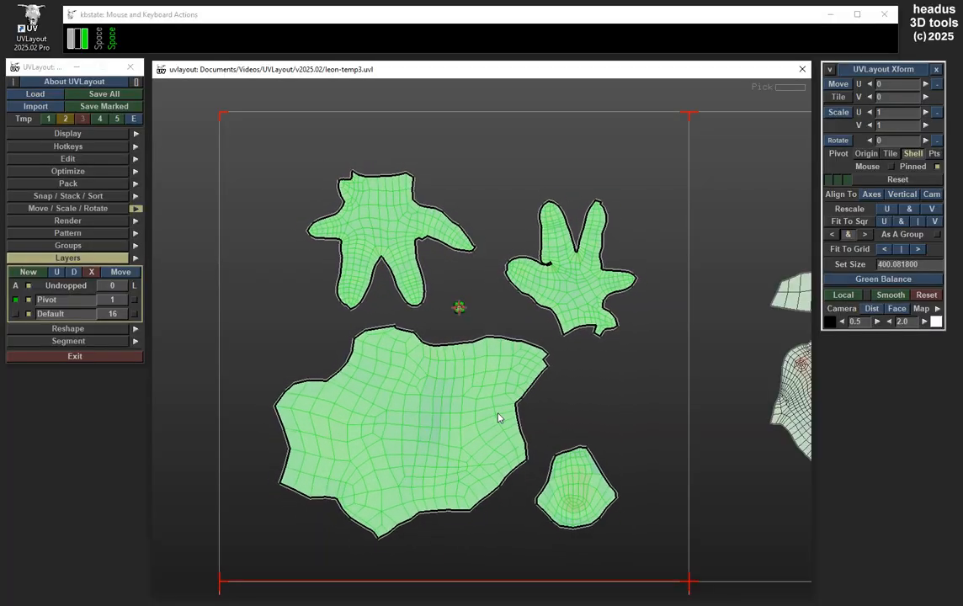
left_click(608, 370)
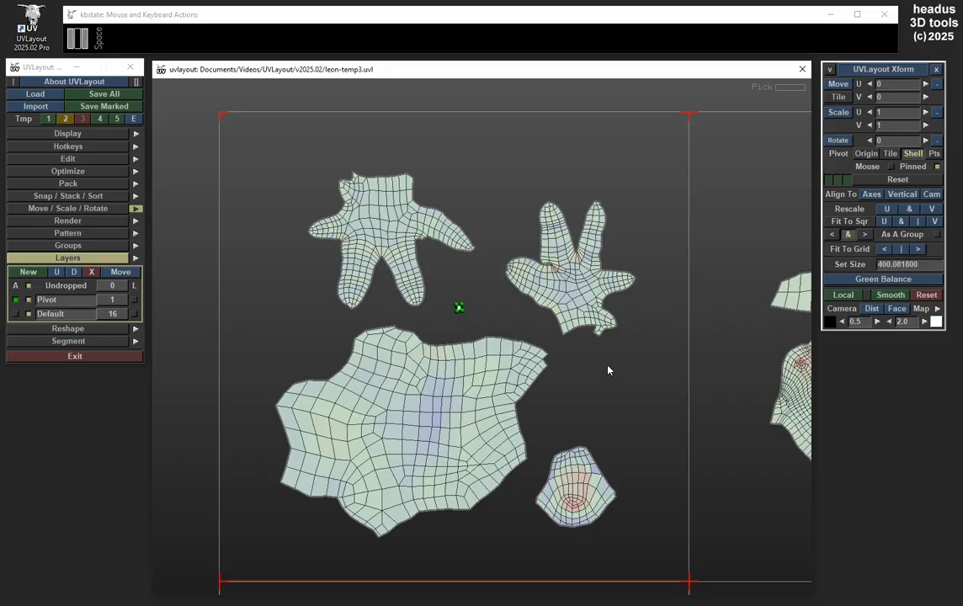
right_click_drag(595, 348, 593, 345)
middle_click_drag(594, 345, 551, 318)
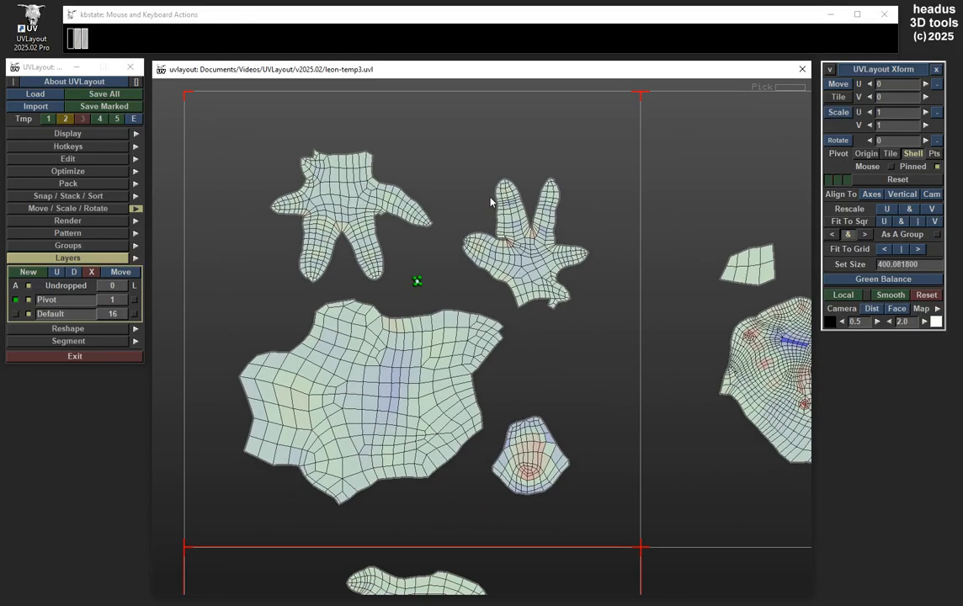
- Hide the Pivot layer, rotate the four-shell group slightly counter-clockwise without the Pivot shell and clear the selection
right_click_drag(478, 253, 480, 300)
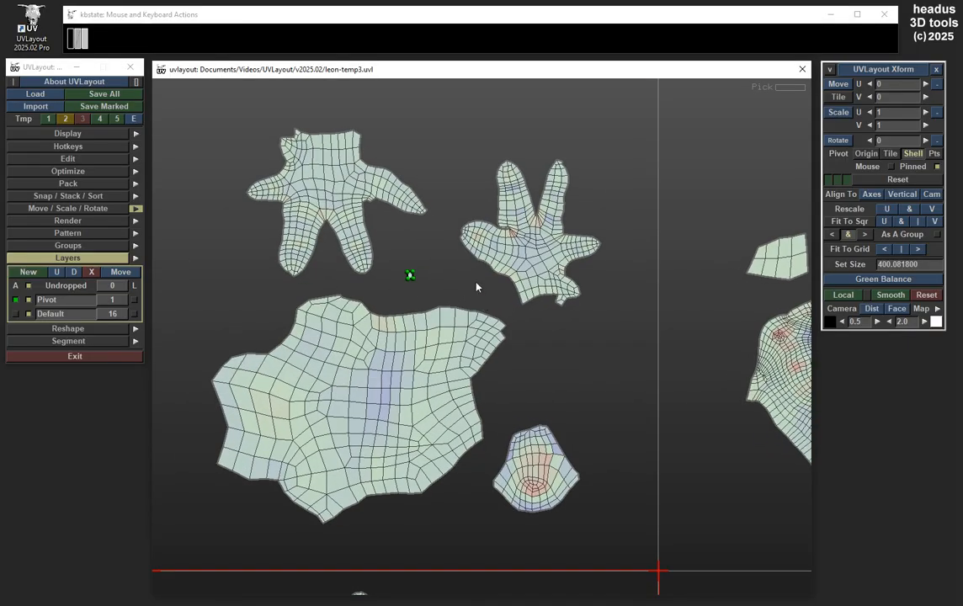
left_click_drag(245, 128, 522, 442)
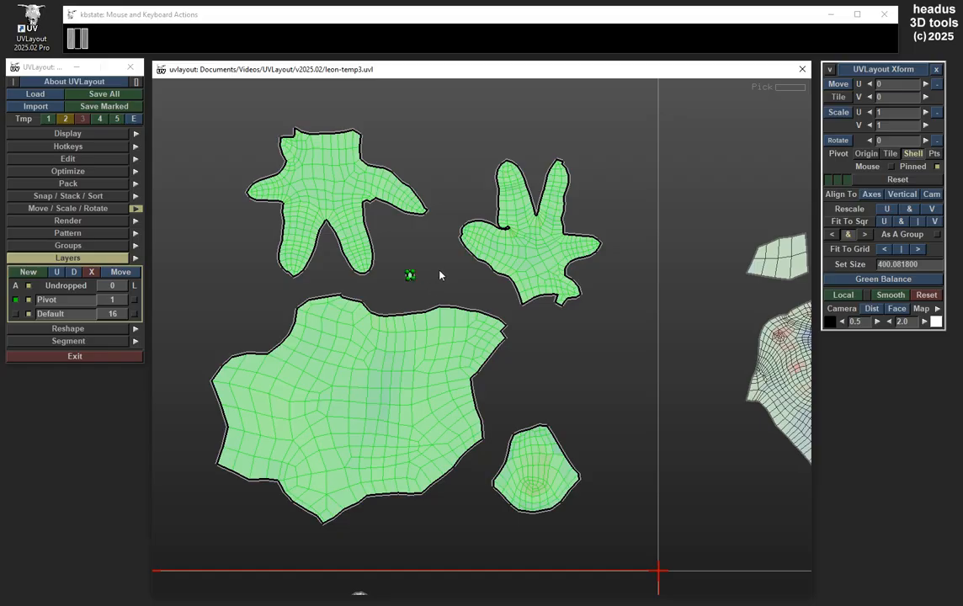
left_click(29, 300)
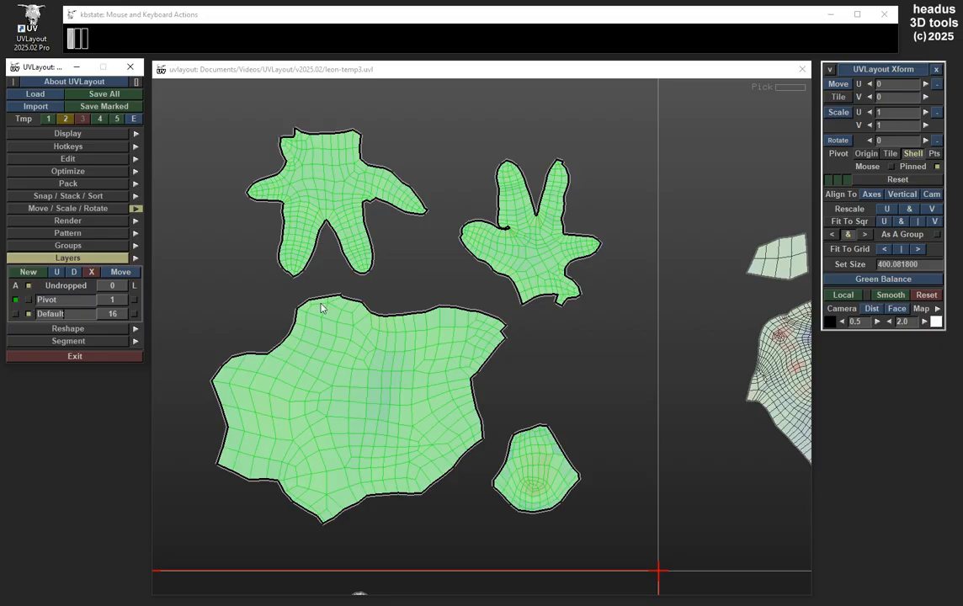
mouse_move(421, 374)
left_mouse_down()
mouse_move(410, 377)
mouse_move(459, 380)
mouse_move(391, 387)
mouse_move(443, 408)
mouse_move(320, 395)
mouse_move(455, 420)
mouse_move(390, 408)
mouse_move(454, 432)
mouse_move(427, 438)
mouse_move(482, 414)
left_mouse_up()
right_click_drag(558, 378, 512, 353)
middle_click_drag(512, 352, 315, 302)
left_click(507, 383)
- Select the three shells in the neighbouring tile, show the Pivot layer again and rotate the shells slightly clockwise
left_click_drag(715, 170, 497, 345)
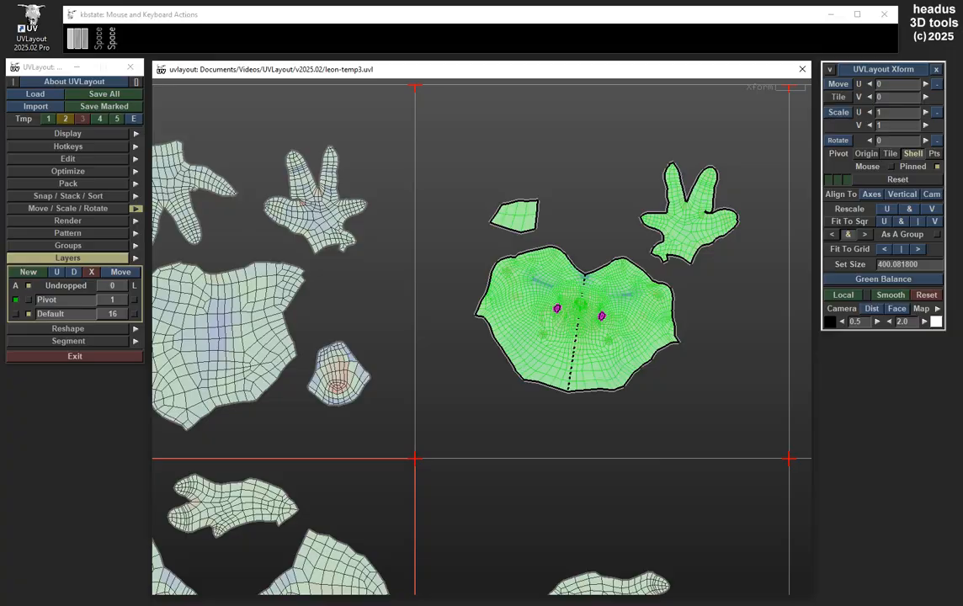
left_click(29, 302)
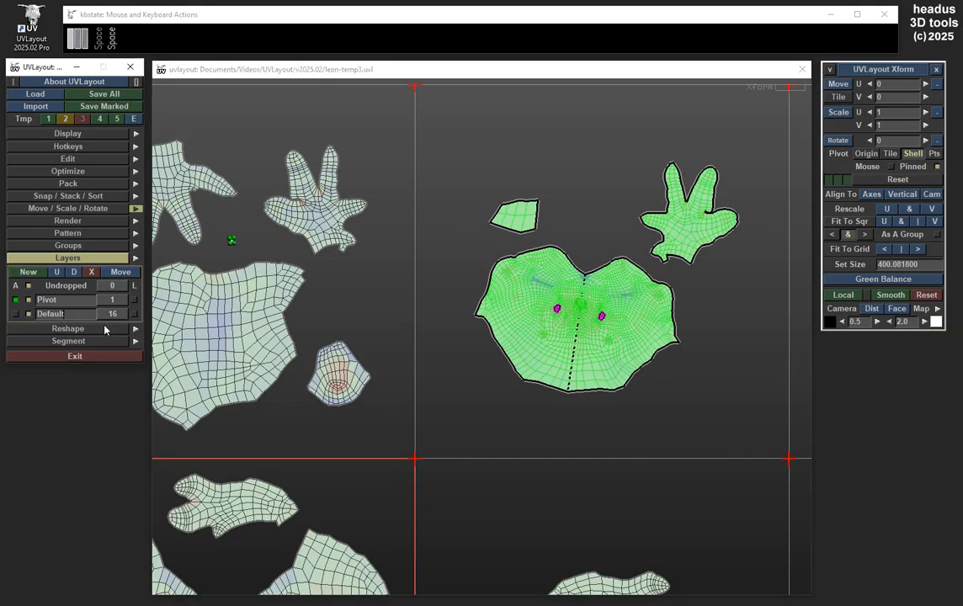
left_click_drag(578, 338, 583, 372)
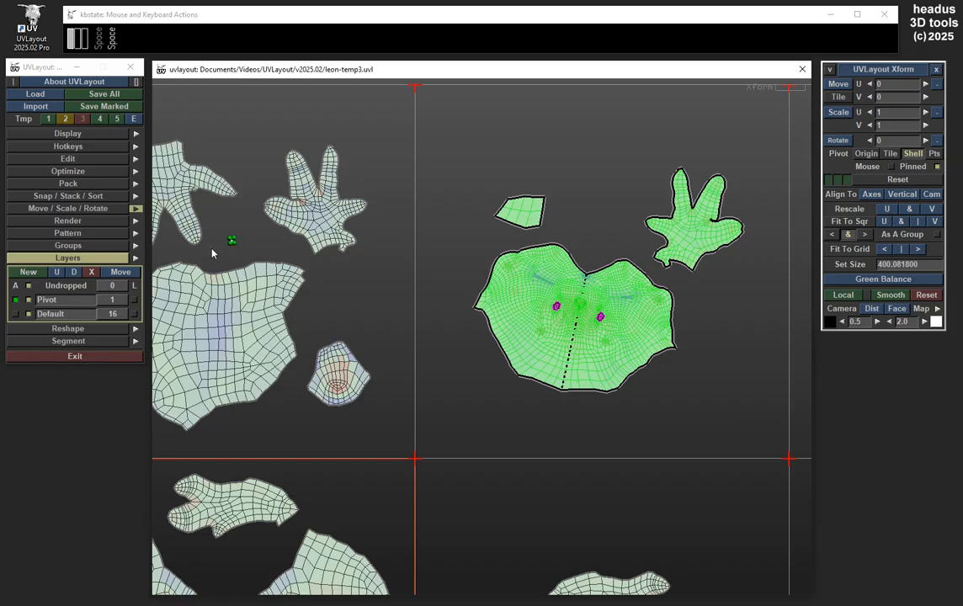
- Add the Pivot layer's shell to the selection, rotate the three-shell group slightly about it in both directions and deselect everything
left_click(114, 302)
left_click_drag(610, 341, 591, 372)
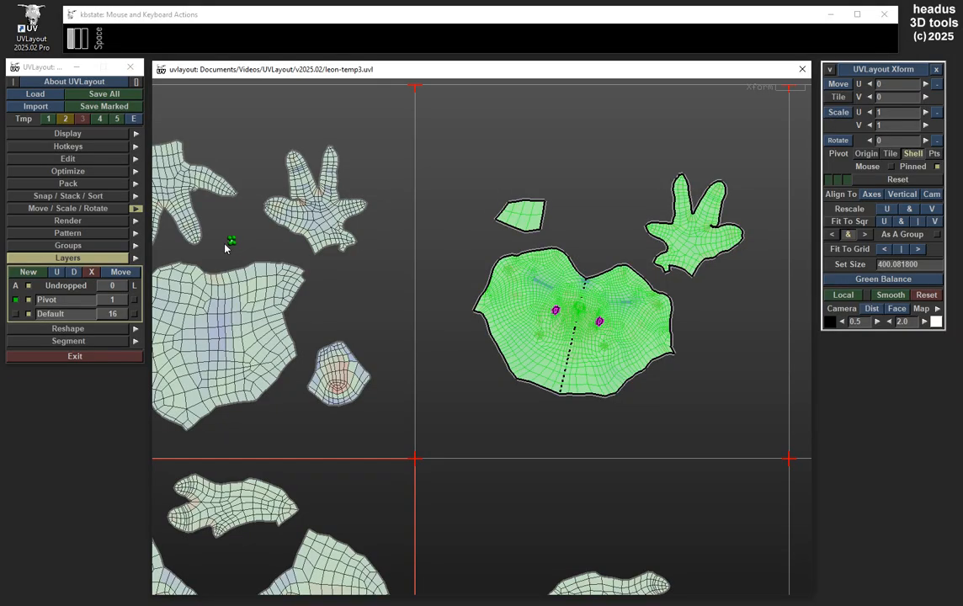
left_click_drag(606, 348, 634, 340)
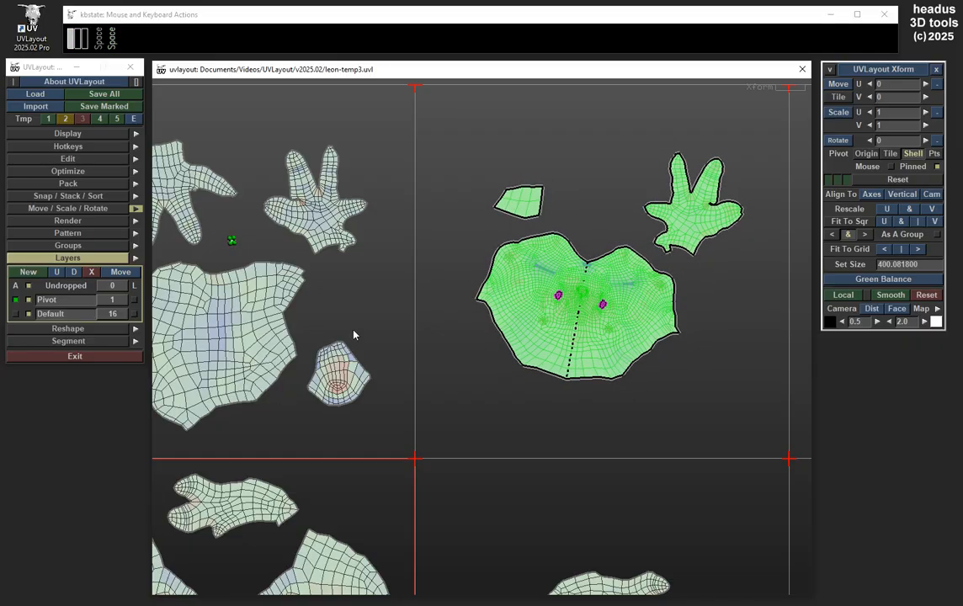
left_click(473, 382)
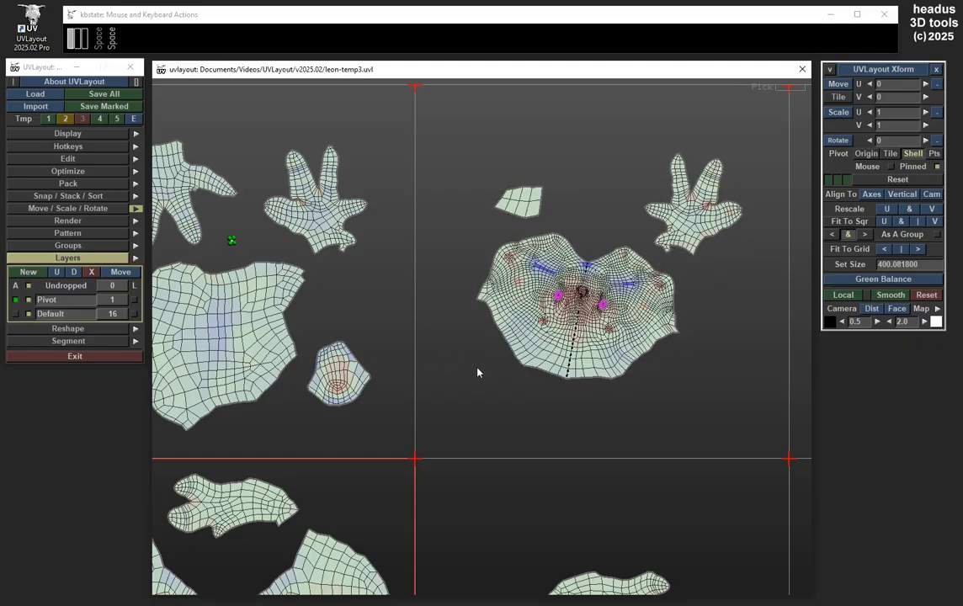
- Examine the shell layout across all the tiles and the area around the Pivot shell
right_click_drag(519, 347, 472, 339)
middle_click_drag(472, 339, 514, 285)
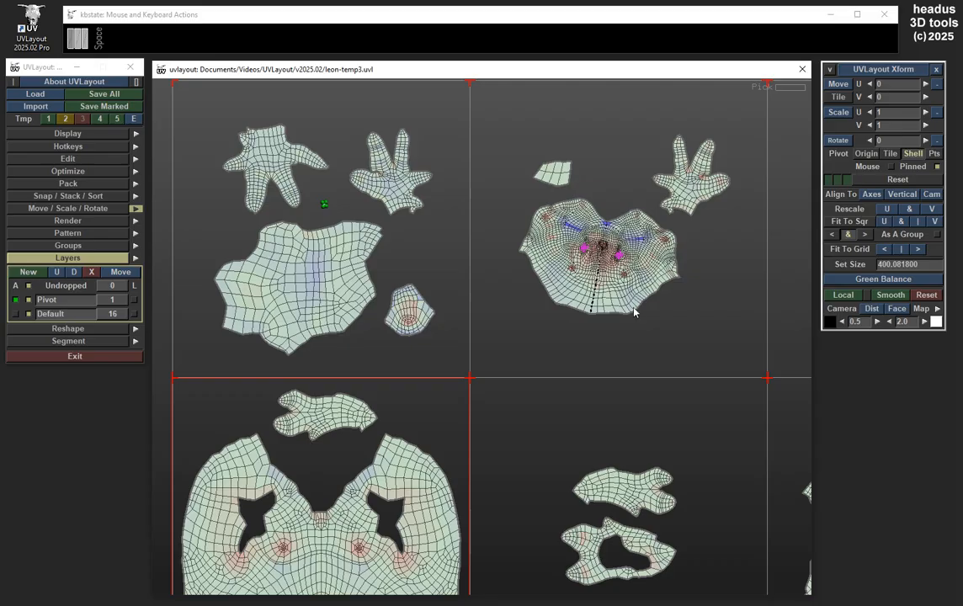
right_click_drag(633, 305, 574, 327)
middle_click_drag(574, 328, 497, 283)
right_click_drag(615, 326, 581, 325)
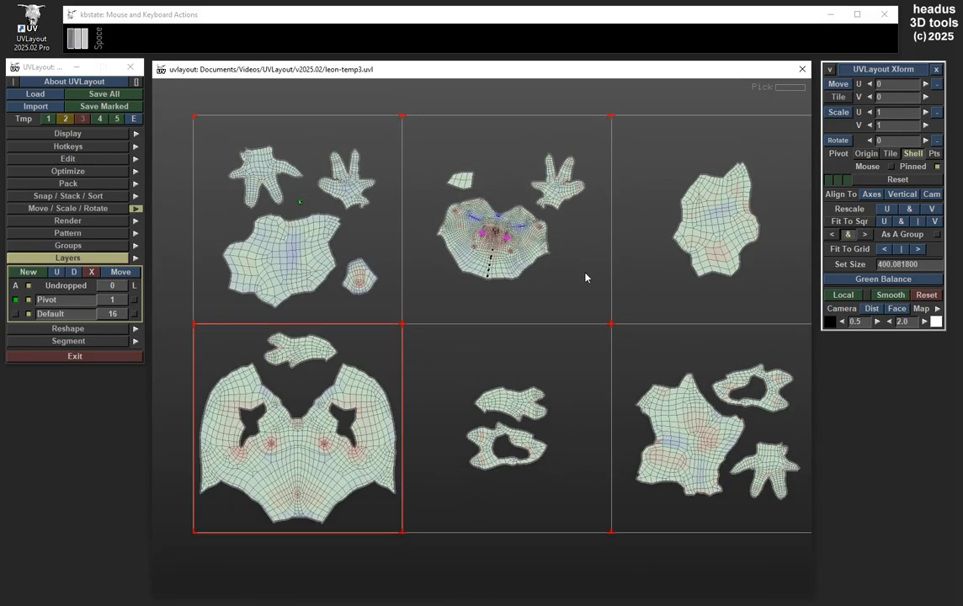
right_click_drag(585, 274, 571, 279)
middle_click_drag(570, 279, 520, 301)
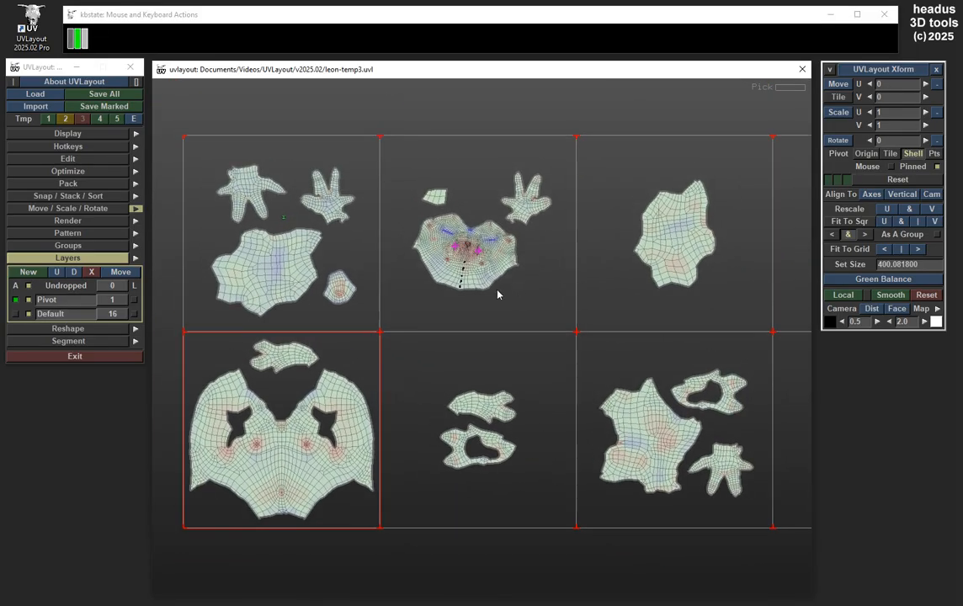
right_click_drag(275, 256, 443, 269)
middle_click_drag(443, 269, 639, 363)
right_click_drag(316, 269, 402, 286)
middle_click_drag(402, 286, 442, 329)
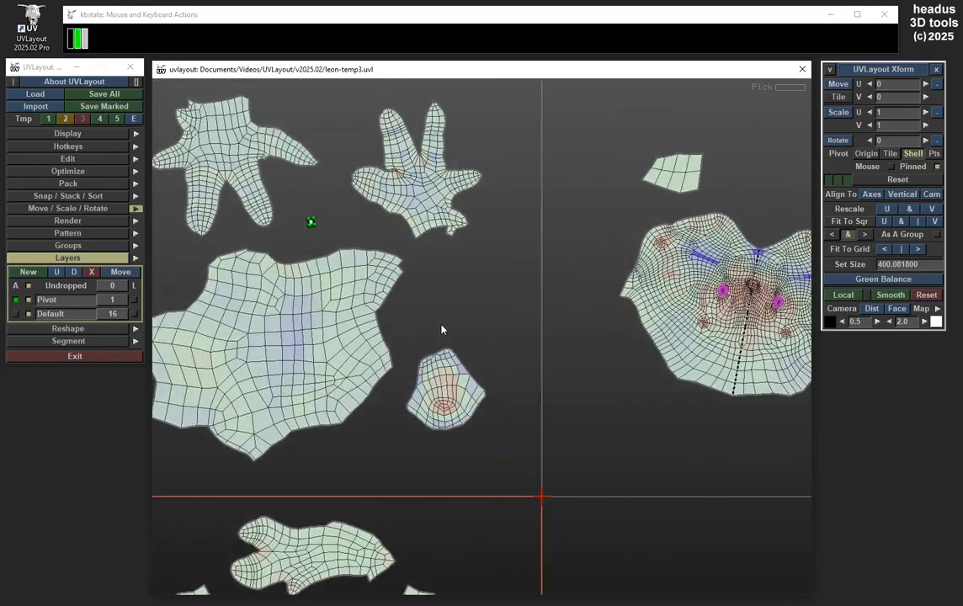
- Select all shells of the Default layer, open the Save Marked dialog, dismiss it and clear the selection
left_click(111, 316)
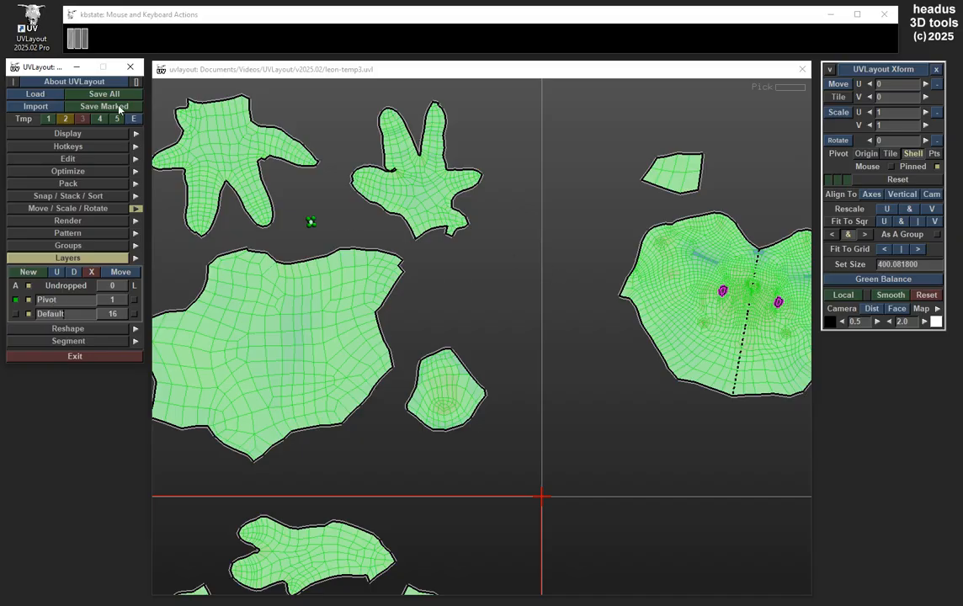
left_click(89, 102)
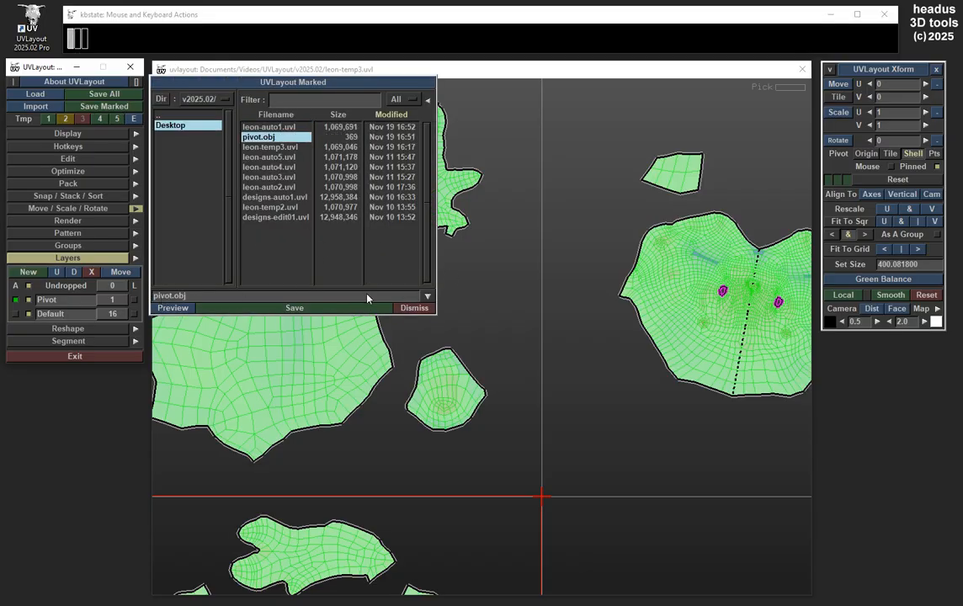
left_click(413, 309)
right_click_drag(546, 357, 366, 261)
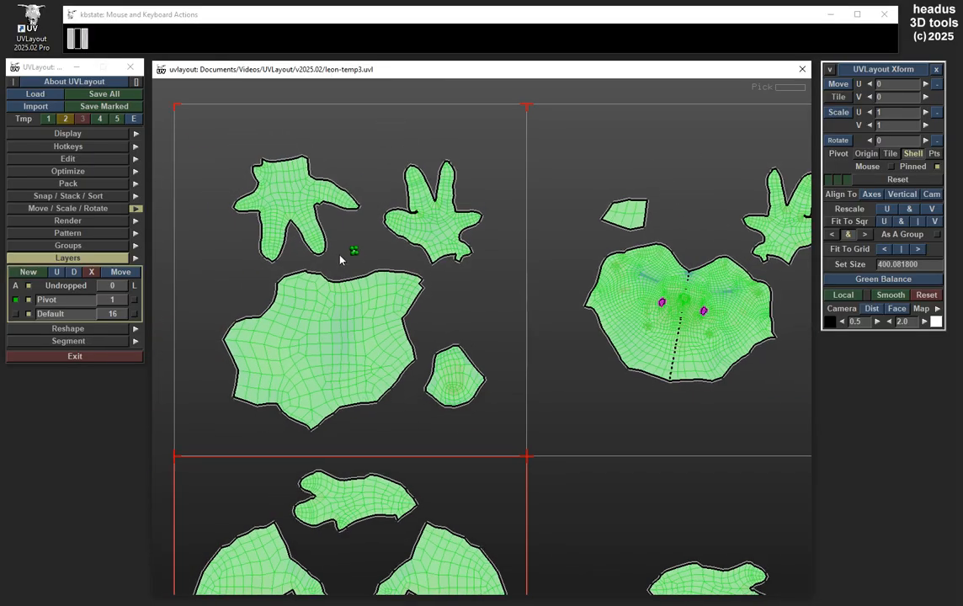
right_click_drag(562, 375, 499, 363)
middle_click_drag(498, 364, 445, 319)
key("g")
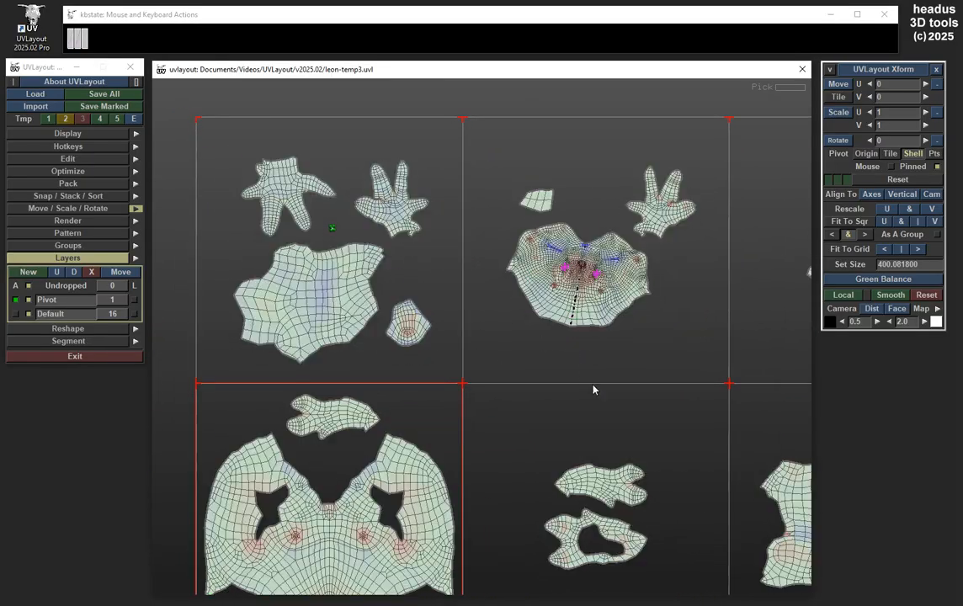
- Review the whole tile layout and inspect the four-shell group around the Pivot shell up close
right_click_drag(582, 368, 566, 396)
middle_click_drag(568, 402, 509, 361)
right_click_drag(509, 361, 550, 377)
middle_click_drag(551, 376, 545, 366)
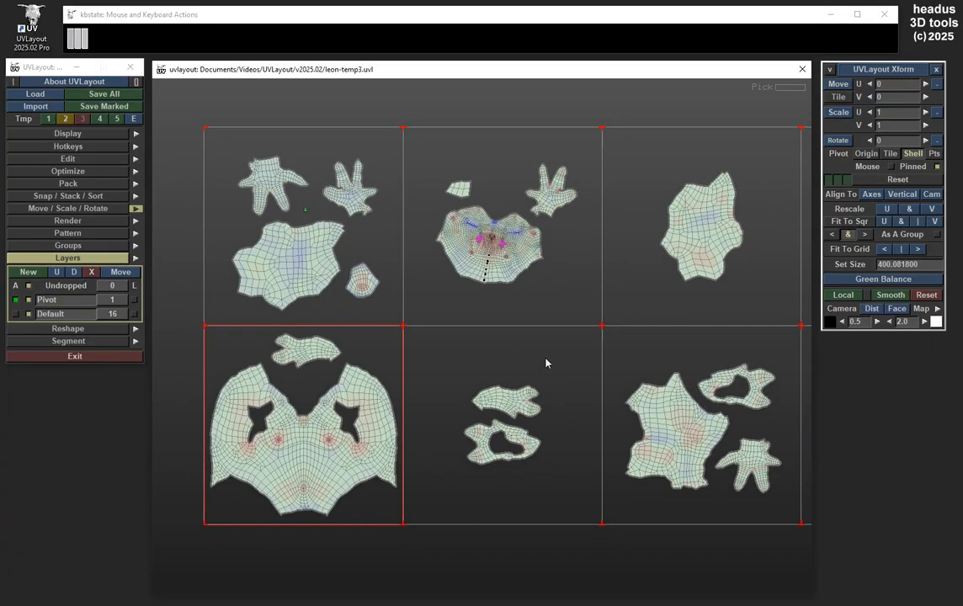
right_click_drag(507, 365, 520, 371)
middle_click_drag(529, 355, 506, 358)
right_click_drag(456, 348, 487, 334)
middle_click_drag(487, 334, 703, 454)
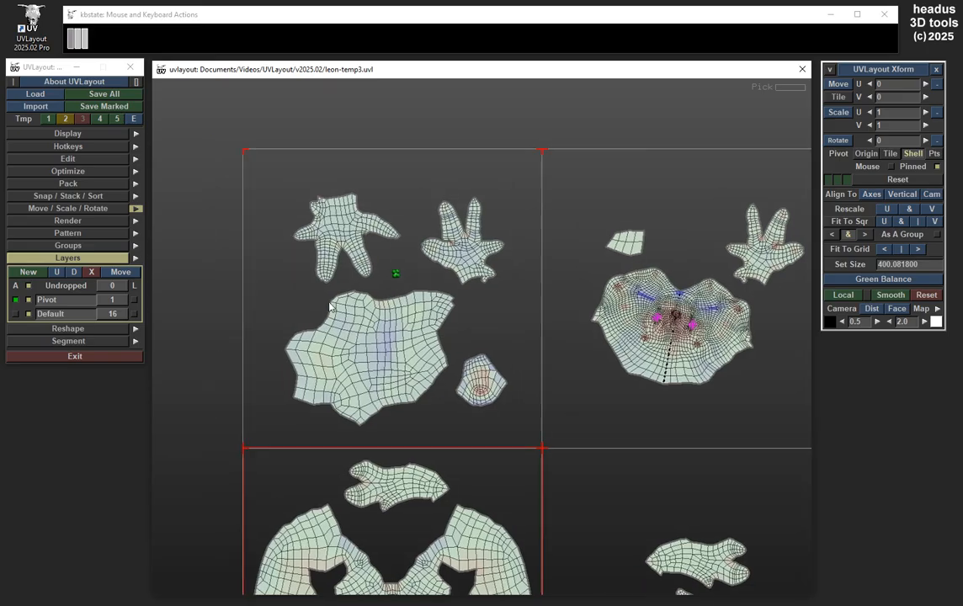
right_click_drag(367, 331, 417, 308)
middle_click_drag(417, 308, 502, 347)
right_click_drag(326, 315, 469, 318)
middle_click_drag(469, 318, 477, 355)
right_click_drag(477, 355, 436, 354)
middle_click_drag(436, 354, 456, 342)
right_click_drag(471, 341, 442, 339)
middle_click_drag(442, 339, 461, 340)
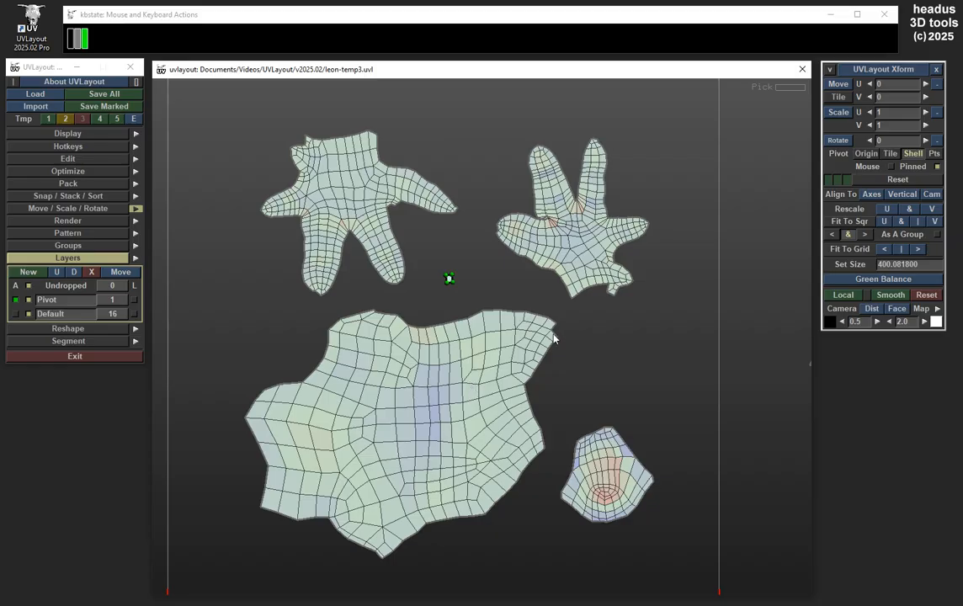
right_click_drag(553, 331, 539, 332)
middle_click_drag(565, 338, 554, 330)
right_click_drag(554, 330, 551, 331)
middle_click_drag(550, 331, 553, 337)
right_click_drag(490, 308, 494, 310)
middle_click_drag(494, 315, 495, 324)
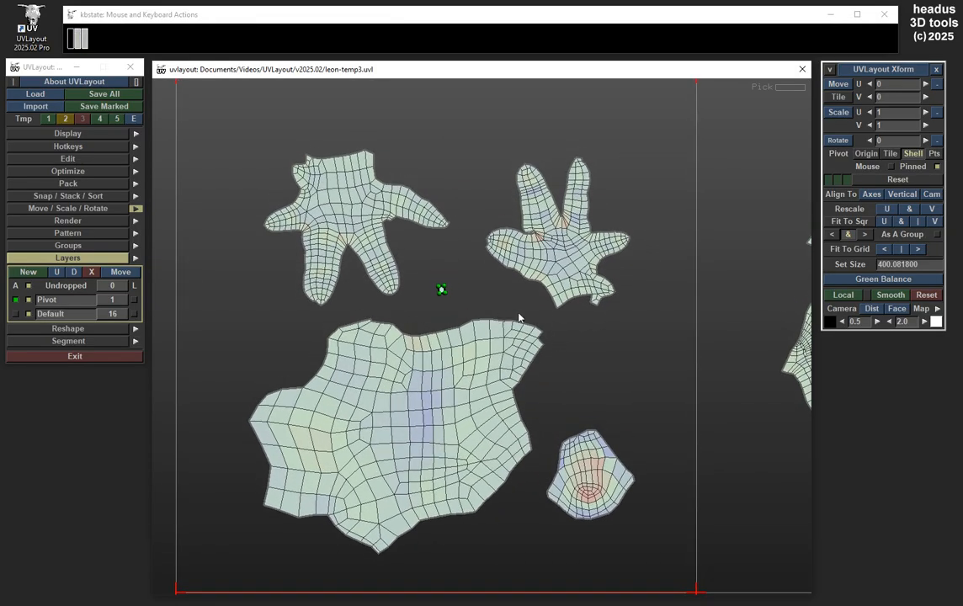